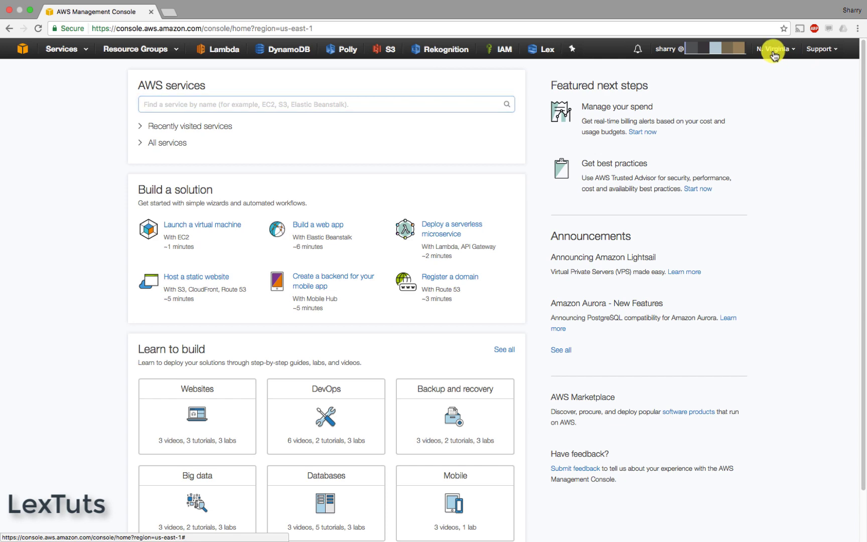
Check the region choice in the AWS console and open the Lex service from the Artificial Intelligence services
click(773, 51)
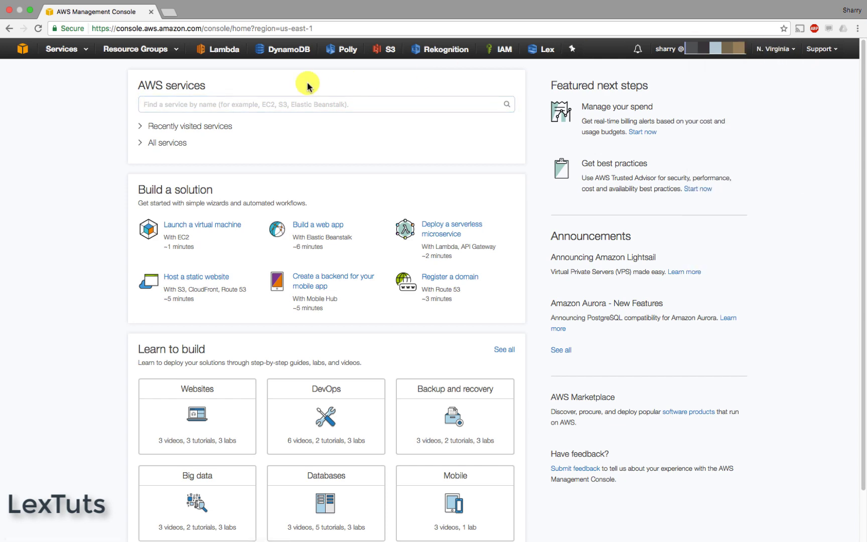
click(71, 50)
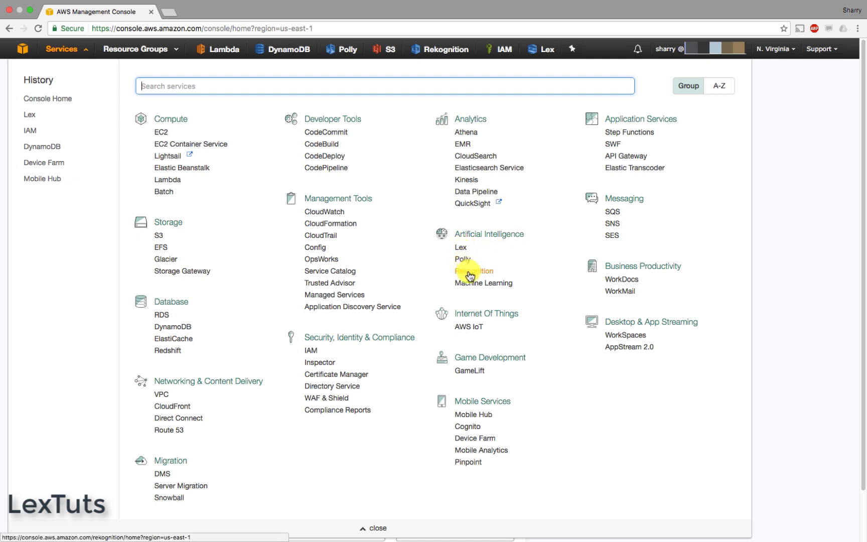
click(461, 251)
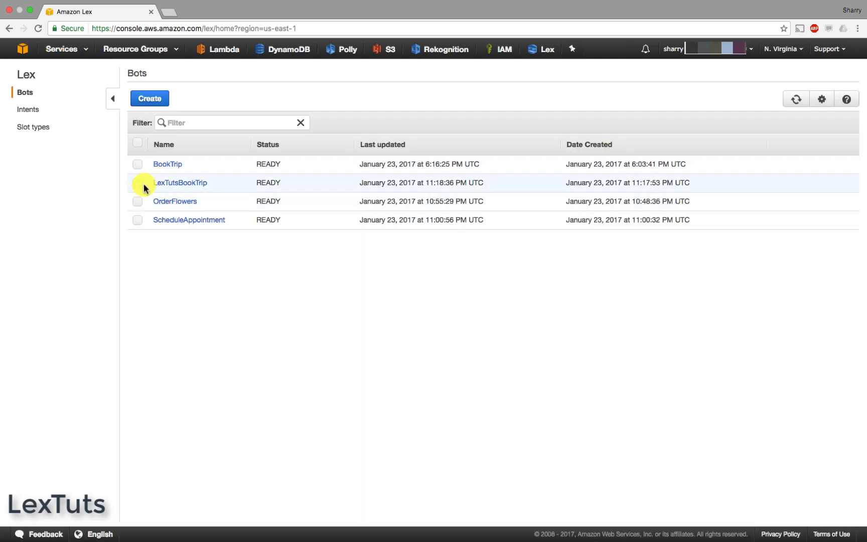
Select all four existing bots in the Bots list and clear the selection again
click(137, 164)
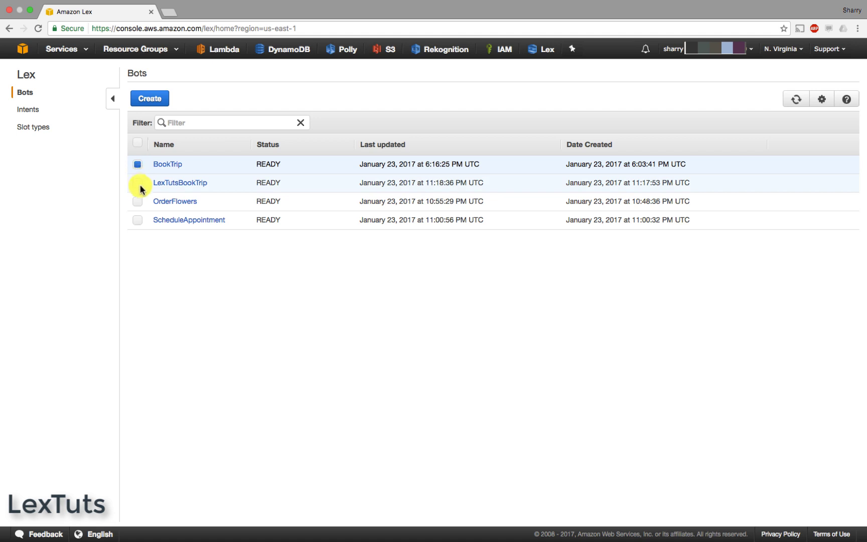
click(138, 183)
click(137, 201)
click(138, 220)
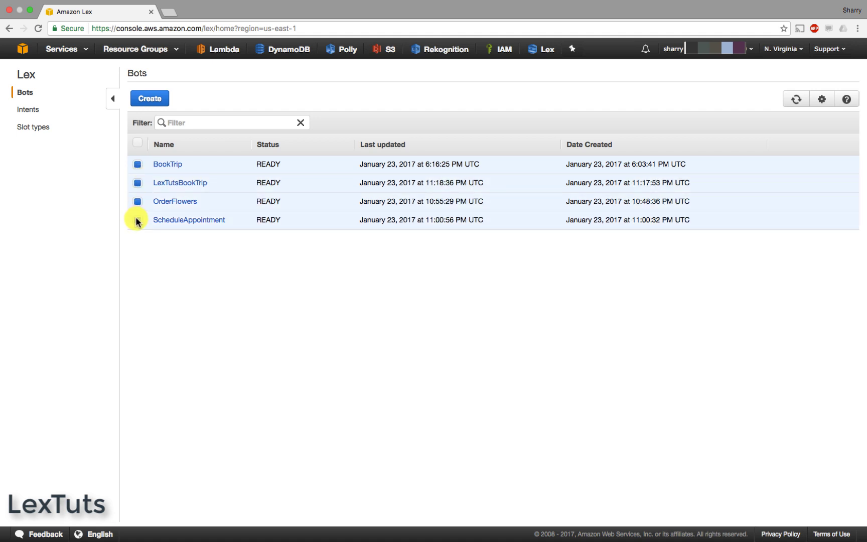
click(138, 165)
click(139, 170)
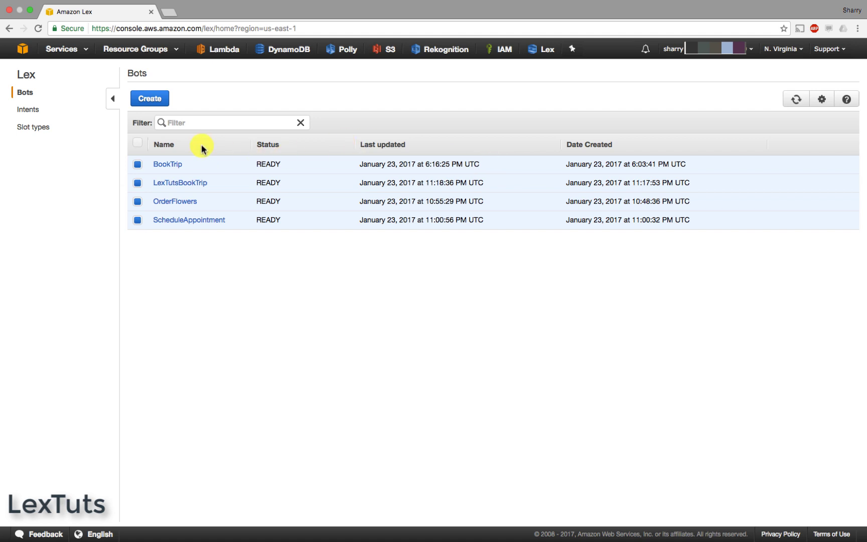
click(137, 166)
click(138, 183)
click(138, 202)
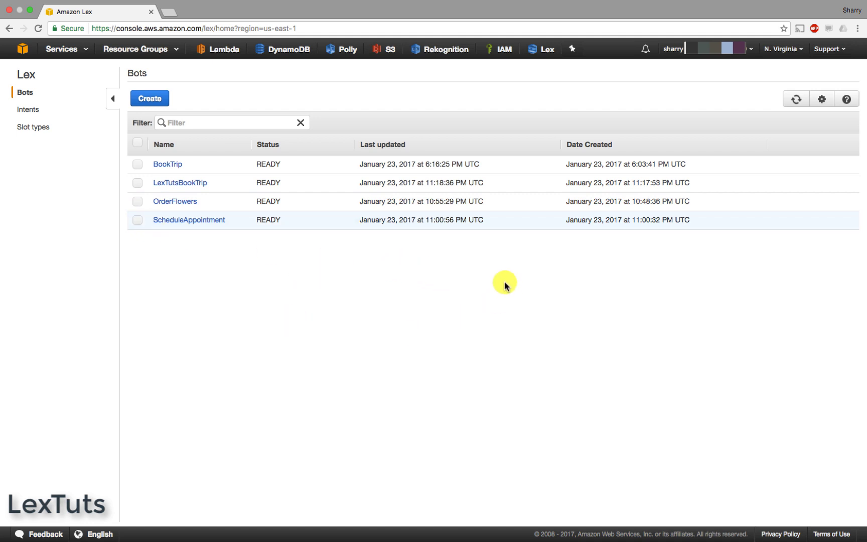
click(137, 220)
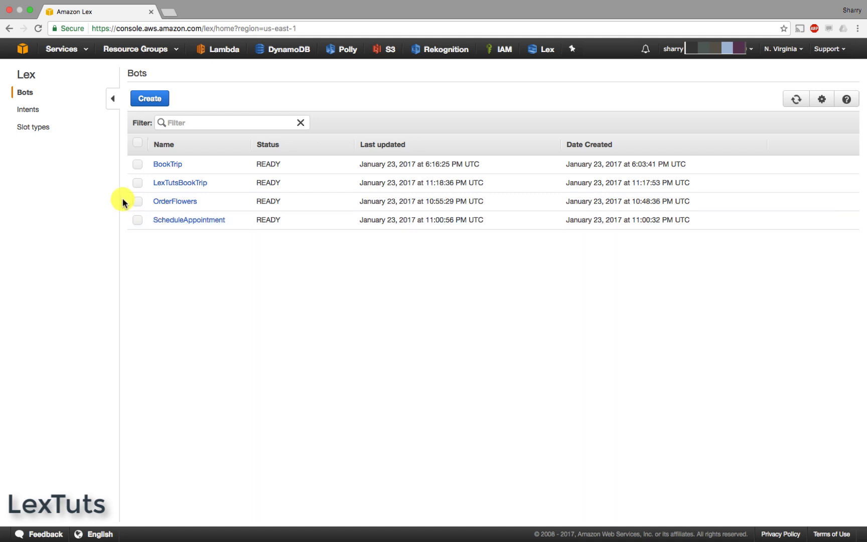
click(25, 94)
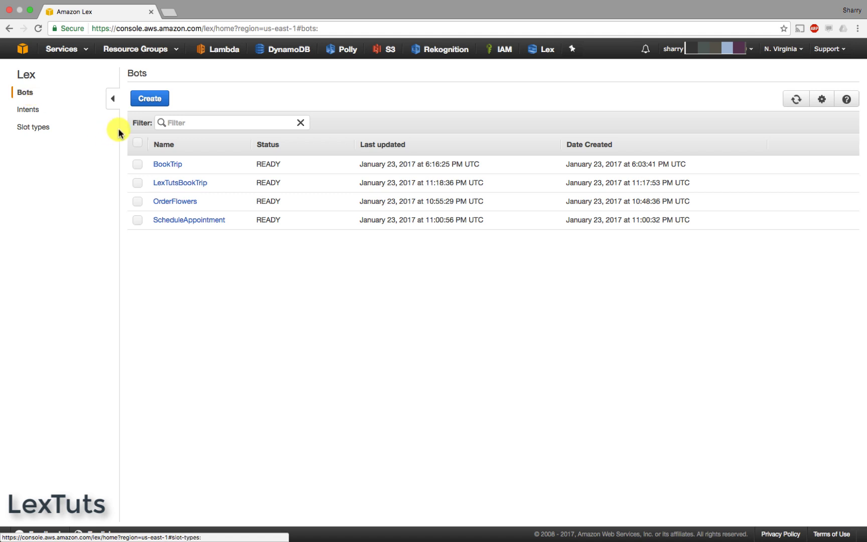
Examine the Intents list, marking the custom intents BookCar and BookHotel and the built-in AMAZON.CancelIntent
click(16, 110)
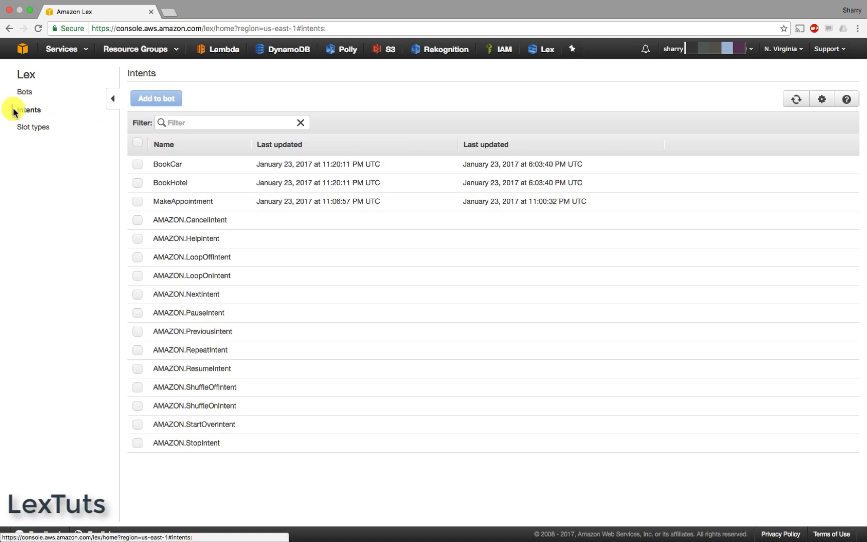
click(137, 165)
click(138, 184)
click(137, 165)
click(137, 165)
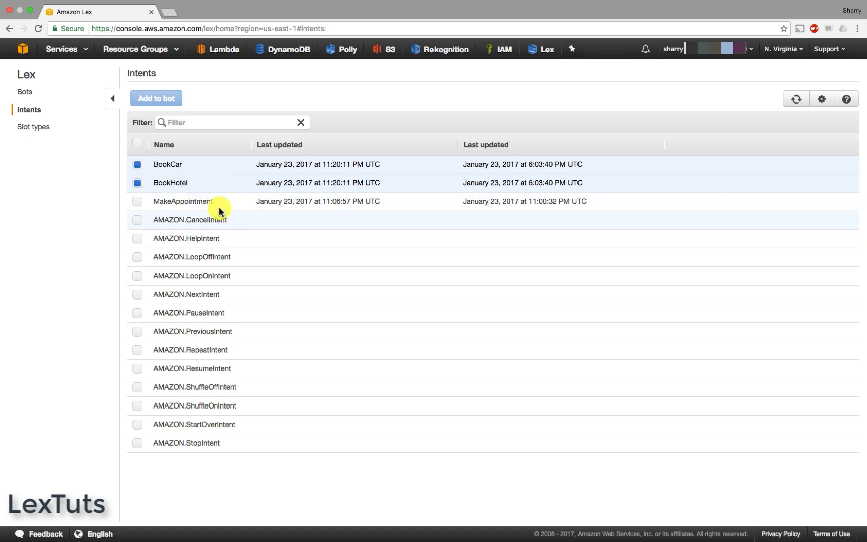
click(137, 164)
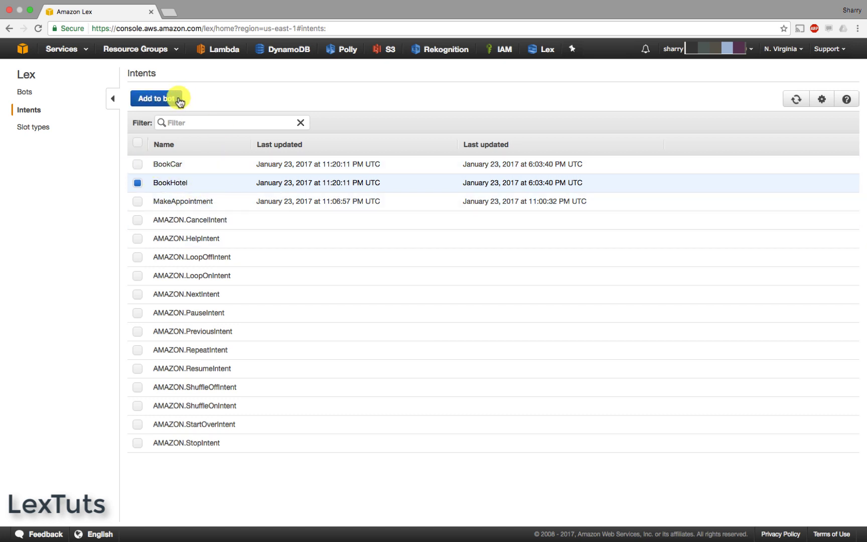
drag(164, 220, 227, 221)
click(198, 224)
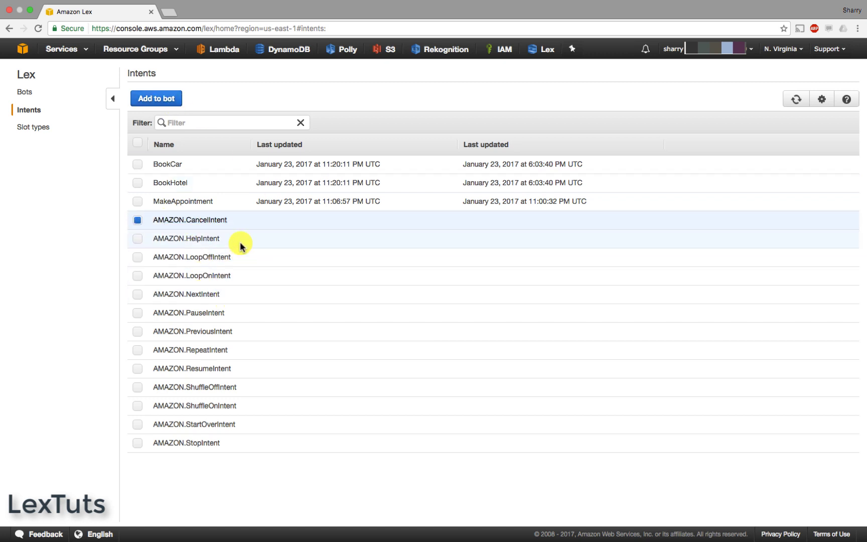
Look through the list of custom and built-in Amazon slot types
click(36, 128)
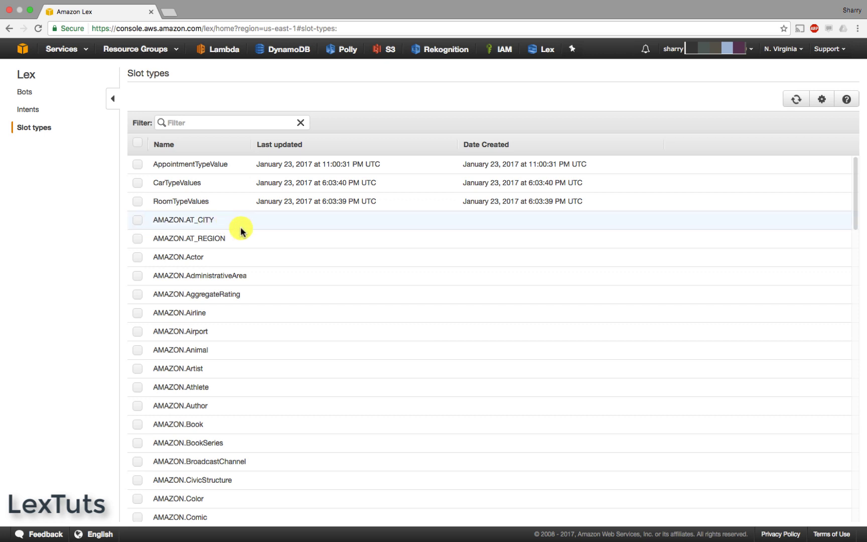
scroll(244, 229, down, 3)
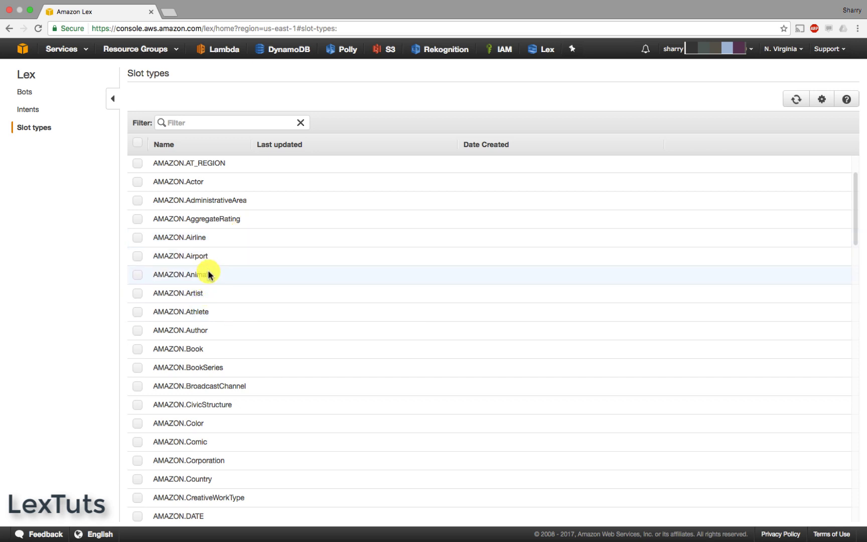
scroll(209, 277, down, 10)
scroll(209, 295, down, 10)
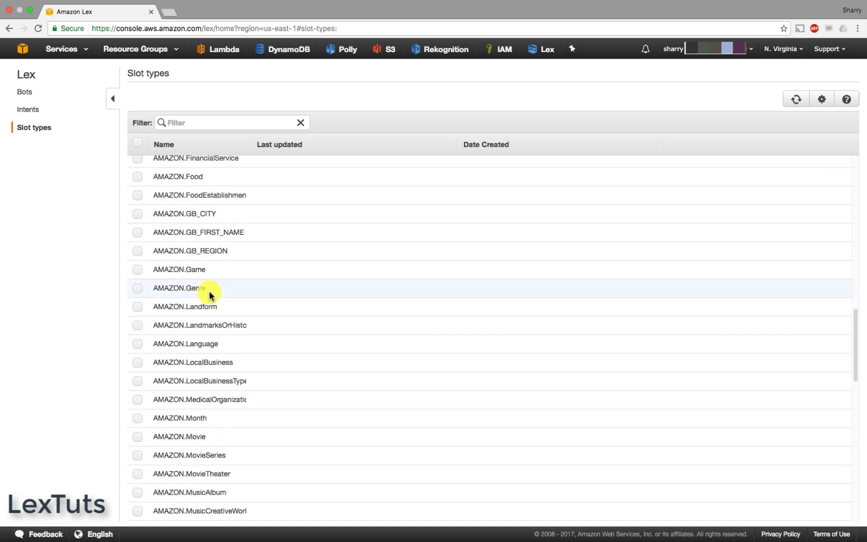
scroll(221, 296, down, 15)
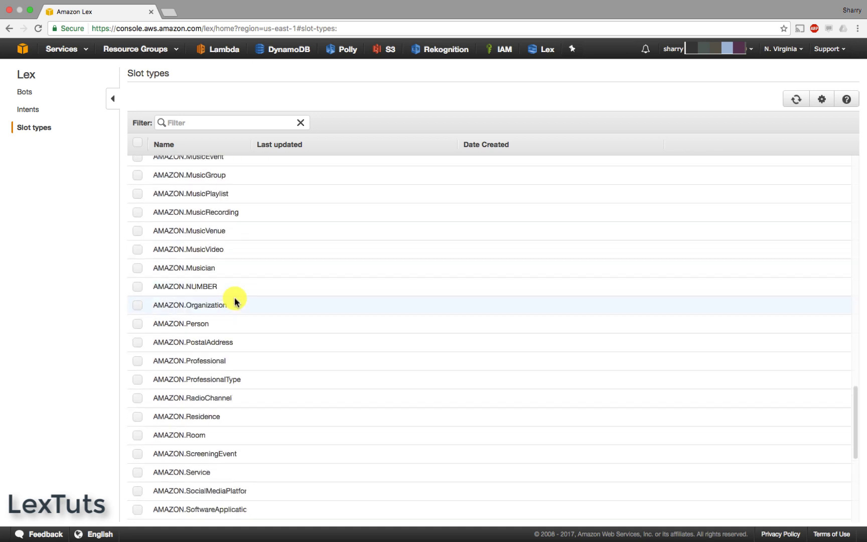
scroll(228, 296, up, 20)
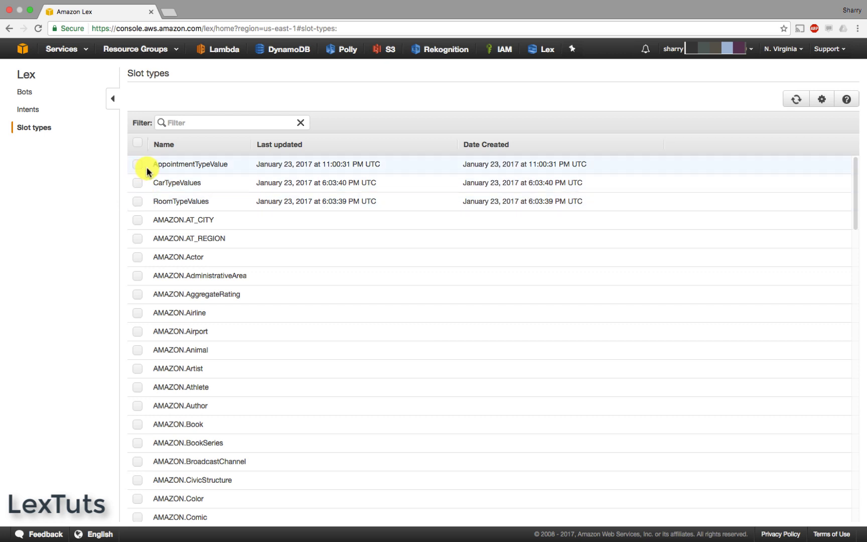
Return to the Bots list and hide the Name column, restoring it before closing the column settings
click(23, 94)
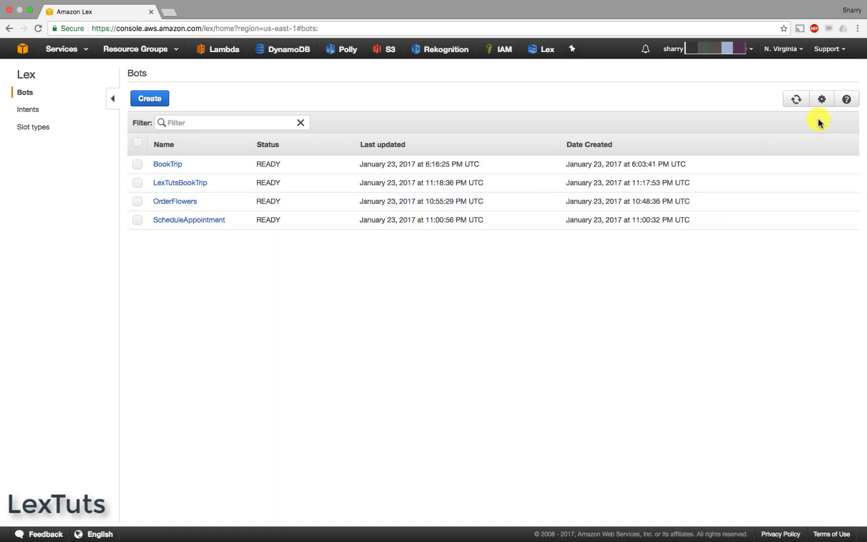
click(822, 103)
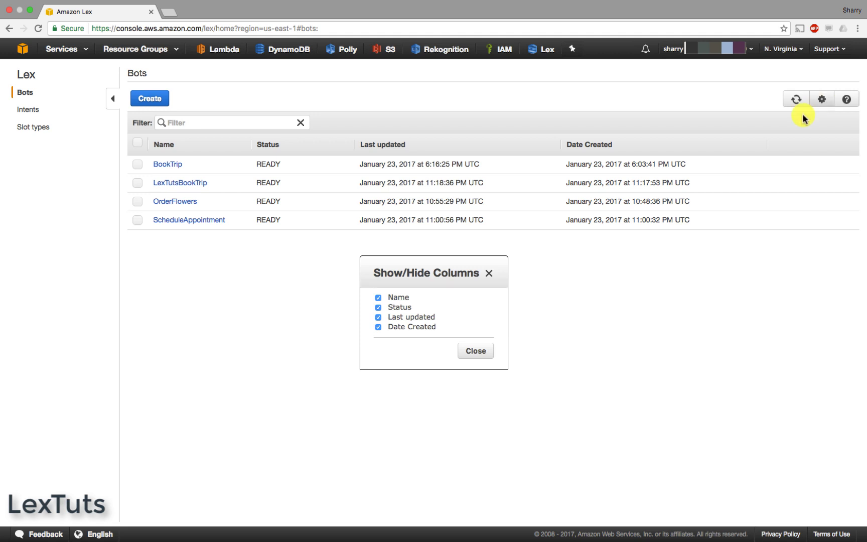
click(385, 298)
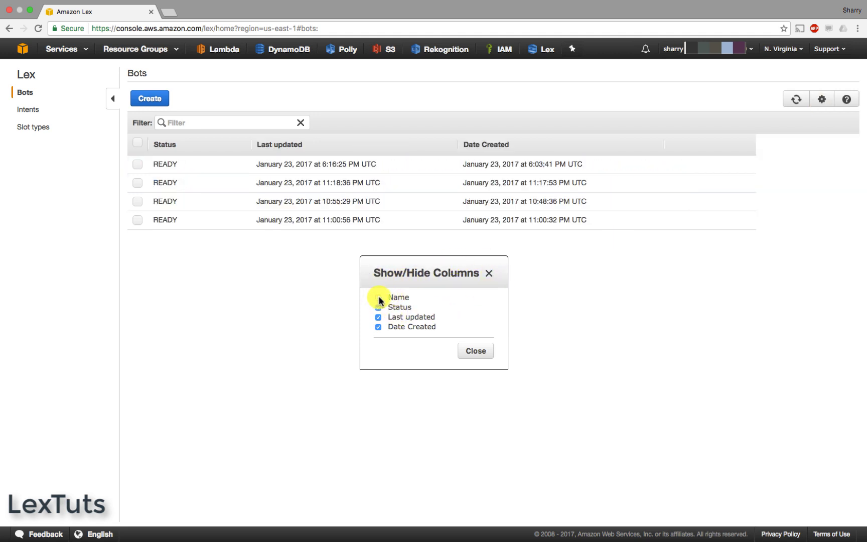
click(385, 297)
click(480, 352)
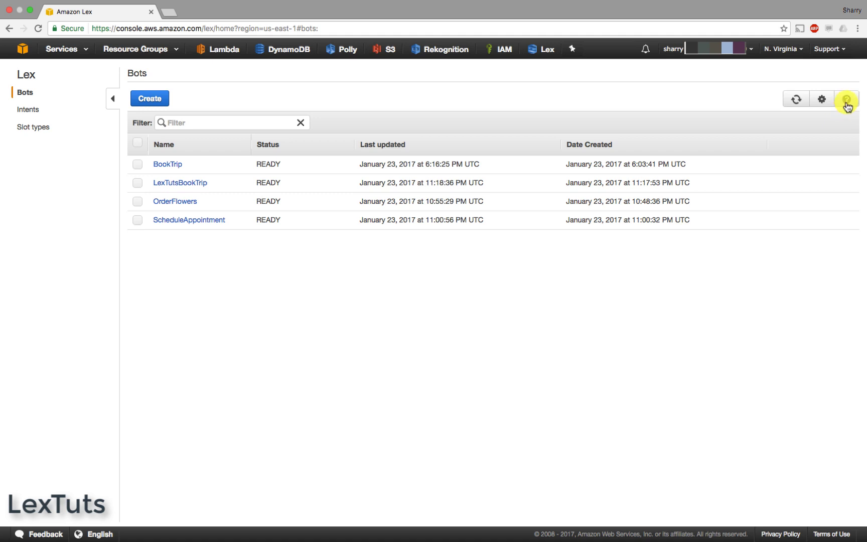
Start creating a Lex bot and preview the BookTrip, OrderFlowers and ScheduleAppointment samples
click(149, 100)
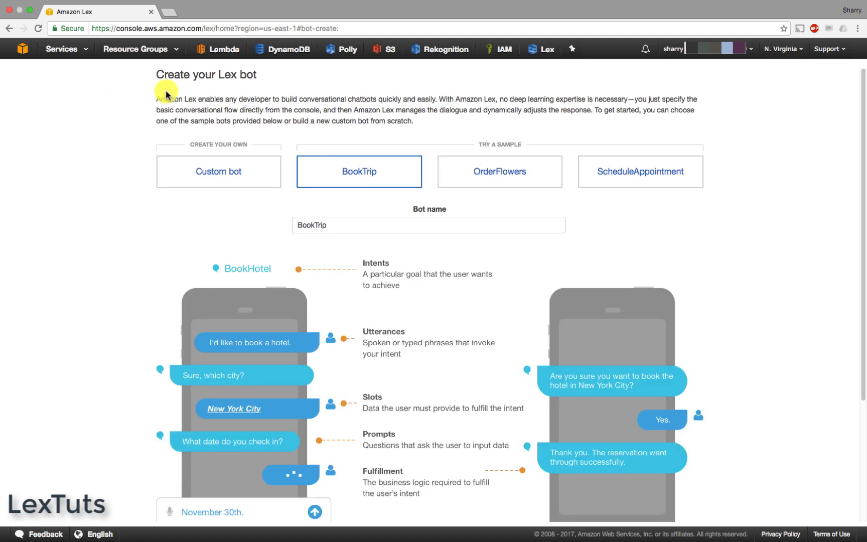
drag(163, 74, 271, 78)
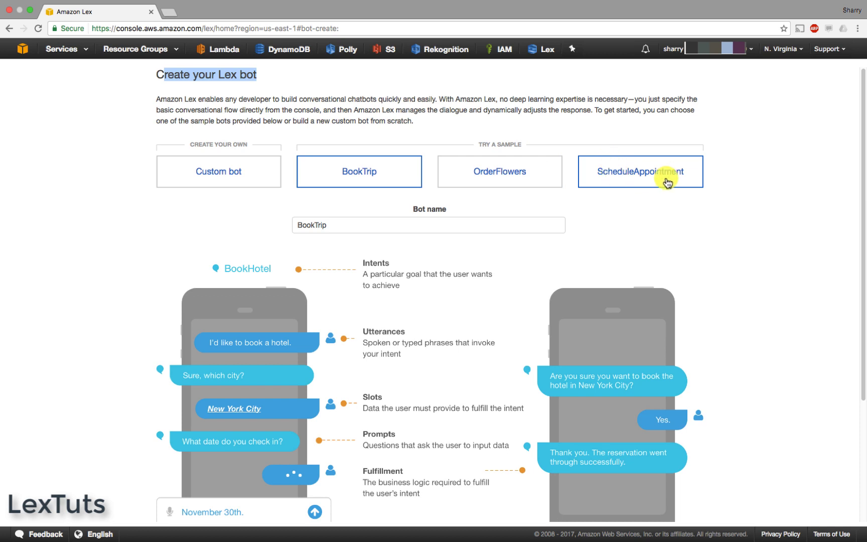
click(360, 228)
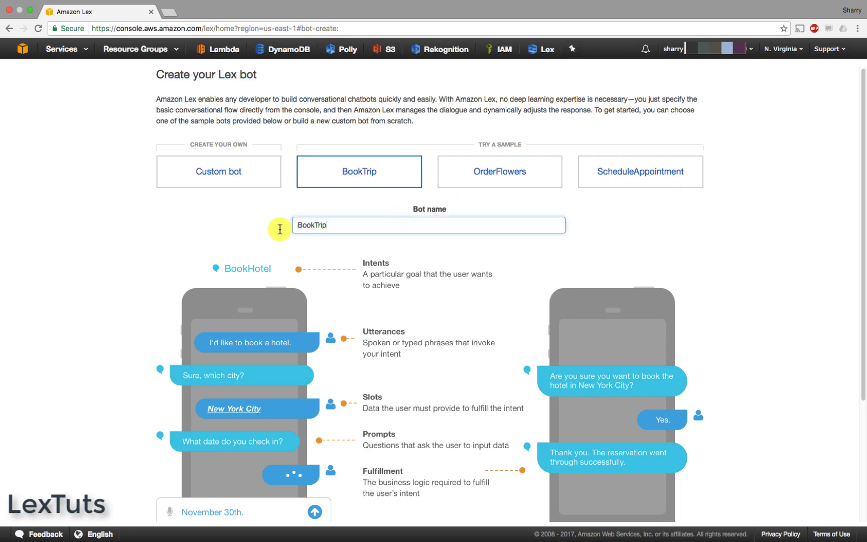
click(449, 185)
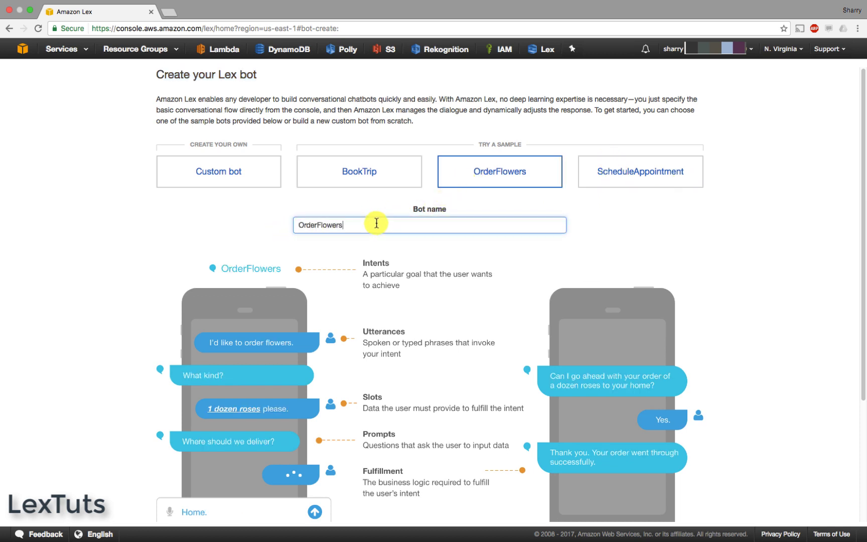
click(373, 173)
click(465, 181)
click(576, 170)
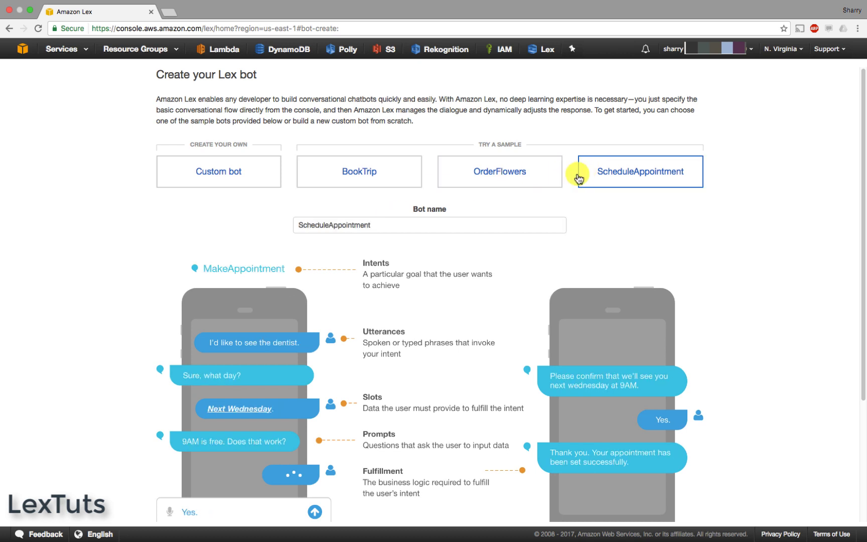
Choose a custom bot and set its output voice to "None. This is only a text based application."
click(260, 181)
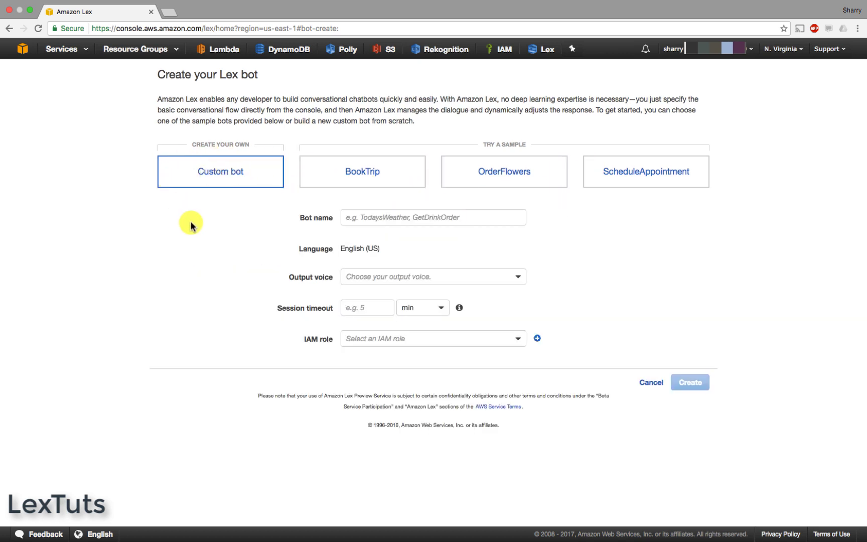
click(364, 218)
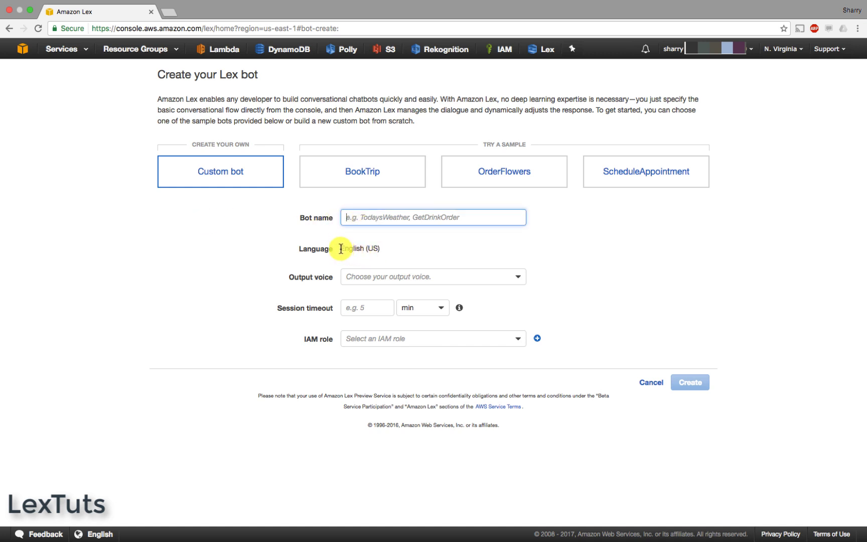
drag(341, 249, 356, 249)
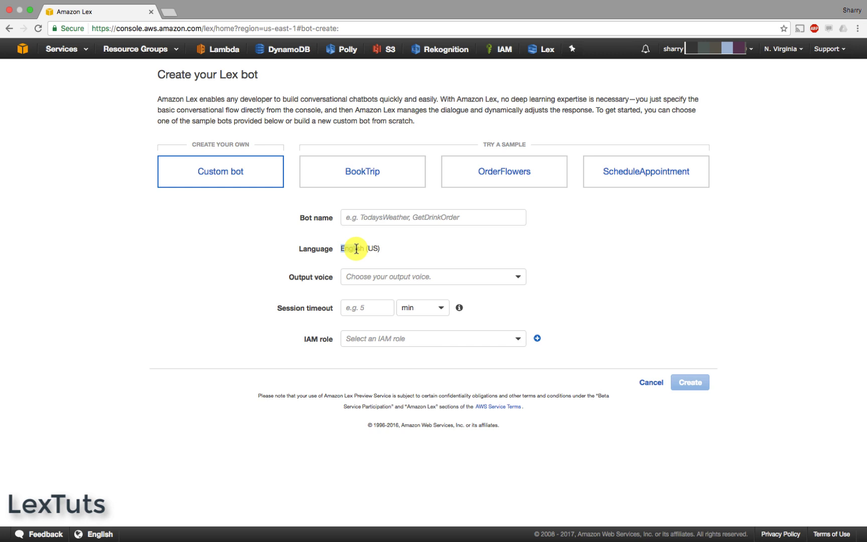
click(515, 279)
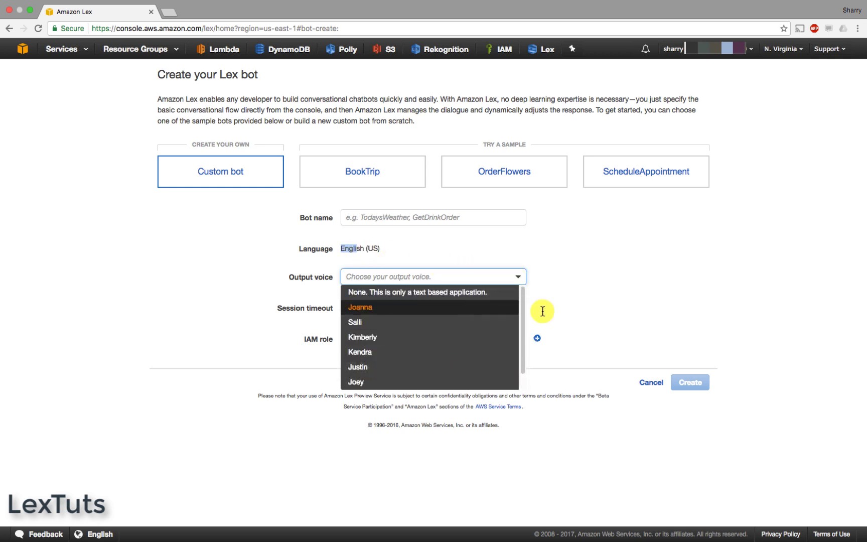
click(397, 294)
mouse_move(461, 312)
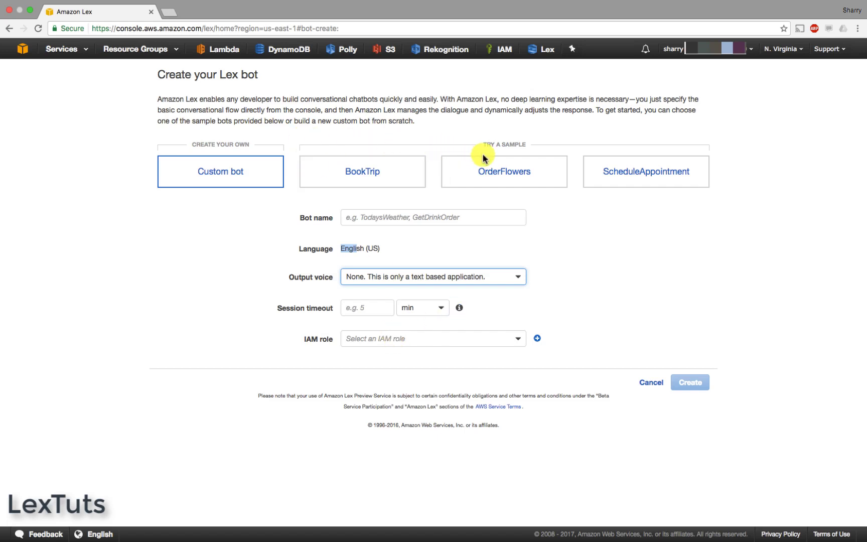
Choose the OrderFlowers sample and name the bot OrderFlowersLexTuts
click(493, 176)
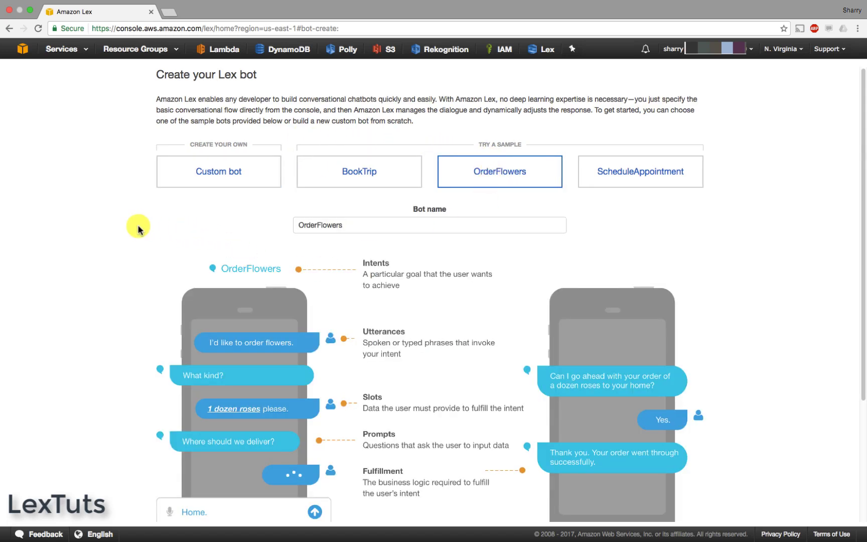
scroll(151, 215, down, 1)
double_click(356, 184)
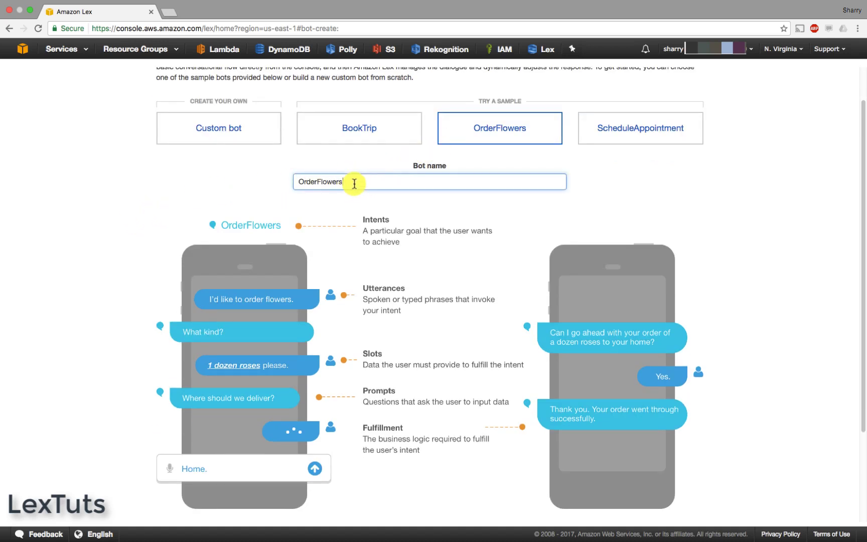
drag(307, 182, 347, 181)
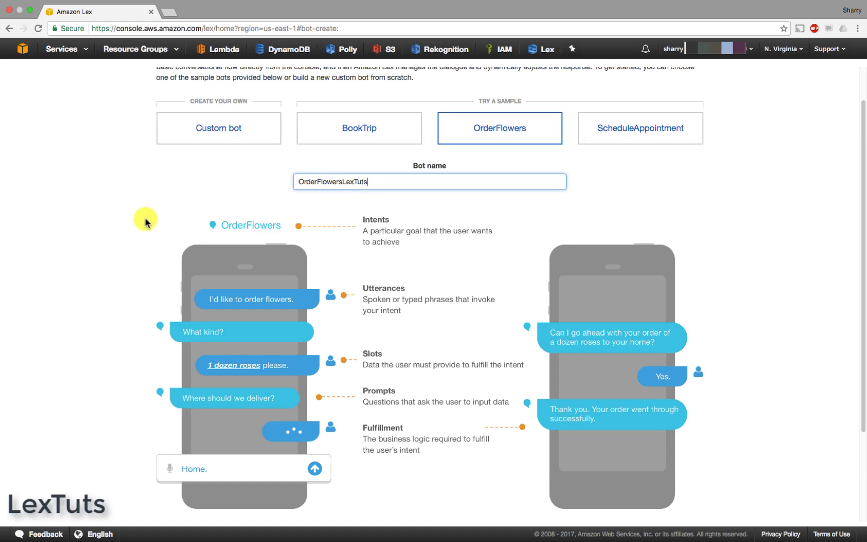
Assign the IAM role LexChannelExecutionRole to the new bot and create it
scroll(145, 219, down, 1)
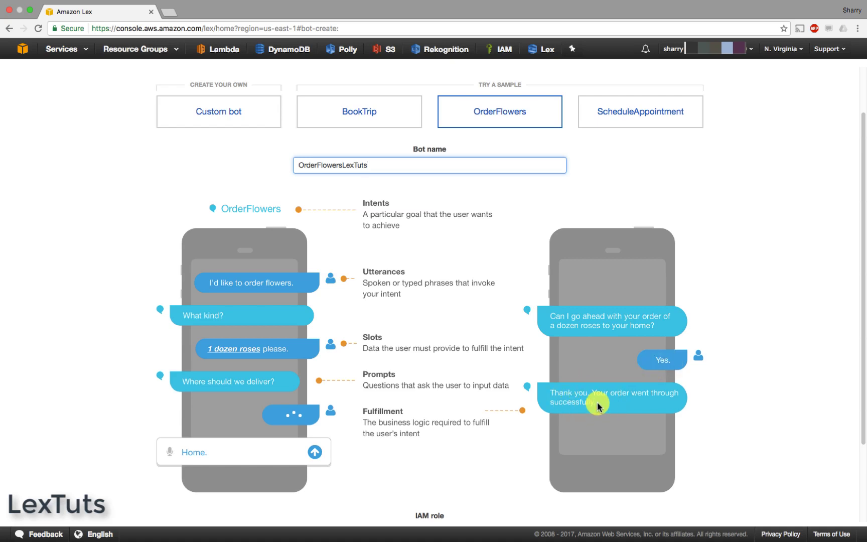
scroll(460, 401, down, 5)
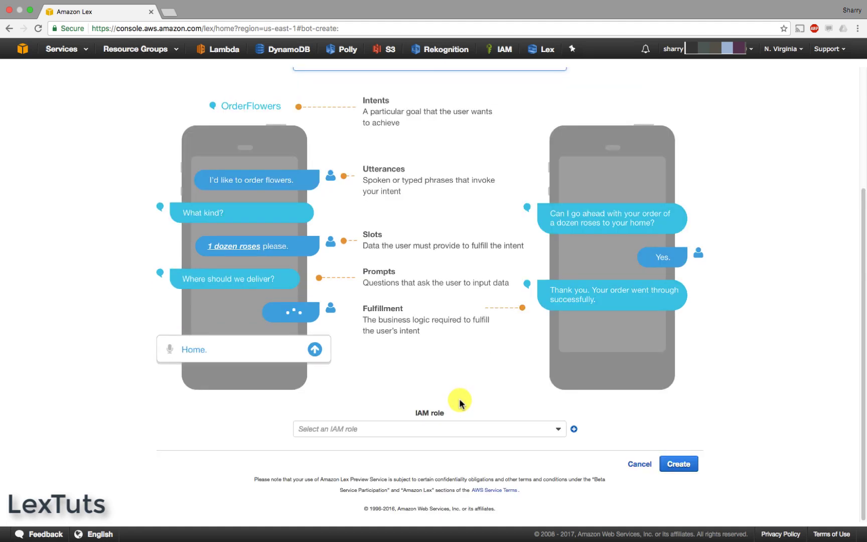
click(471, 430)
key(l)
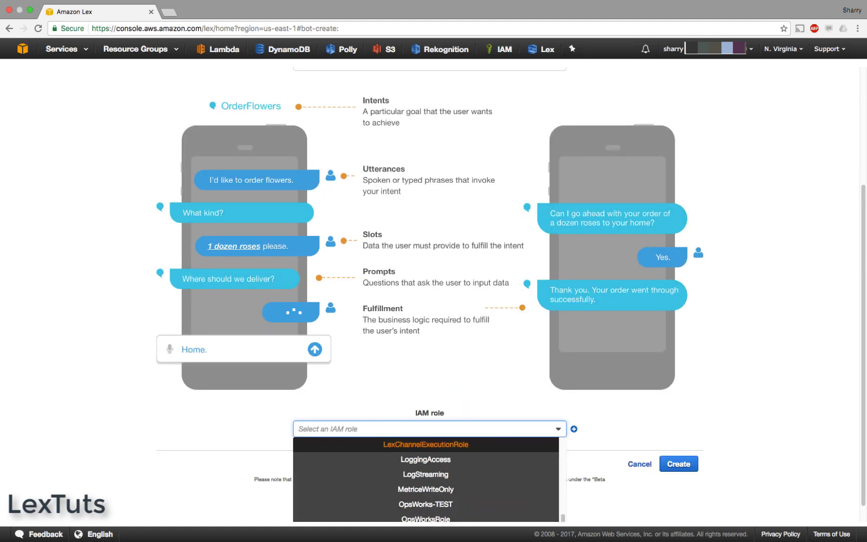
click(480, 445)
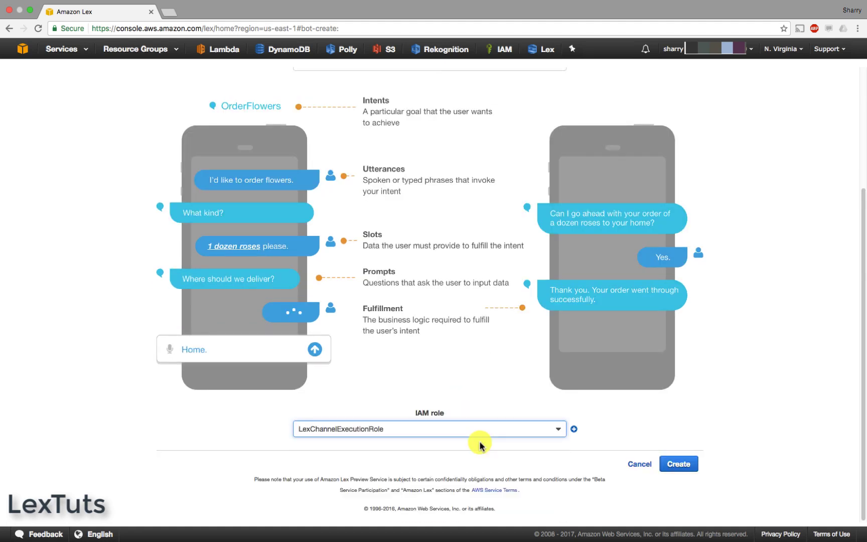
click(675, 463)
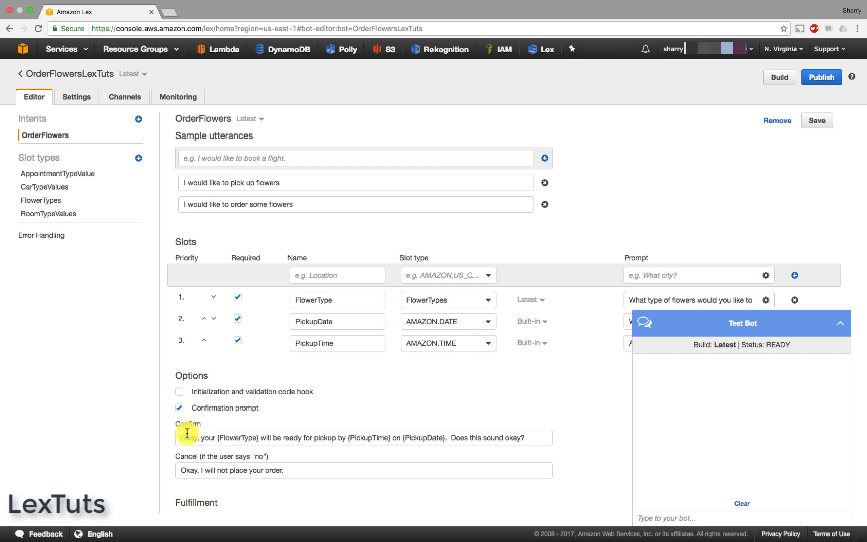
Review the start of the confirmation prompt and the required slots FlowerType, PickupDate and PickupTime
click(179, 438)
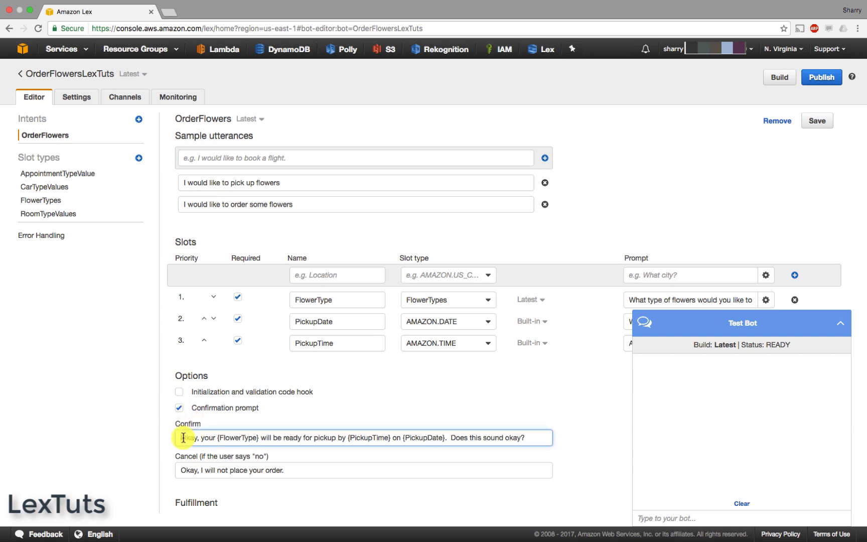
drag(183, 439, 240, 438)
click(238, 297)
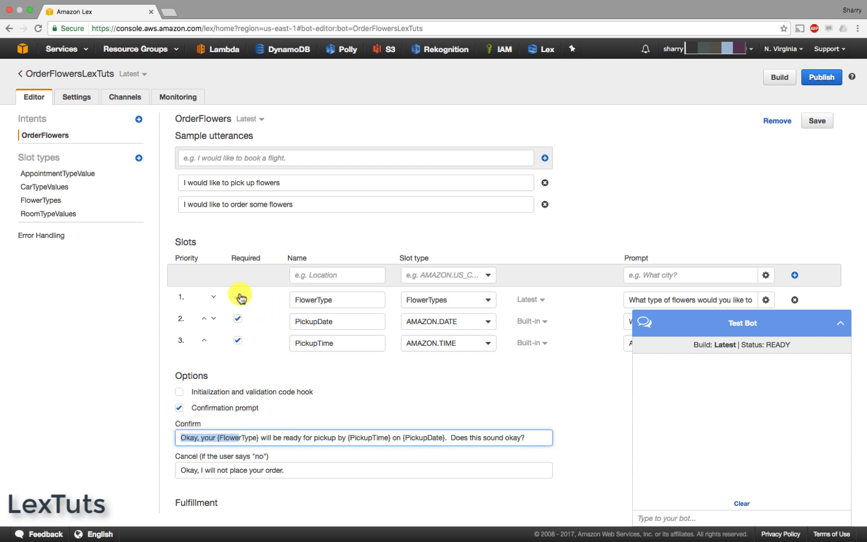
click(238, 297)
click(342, 302)
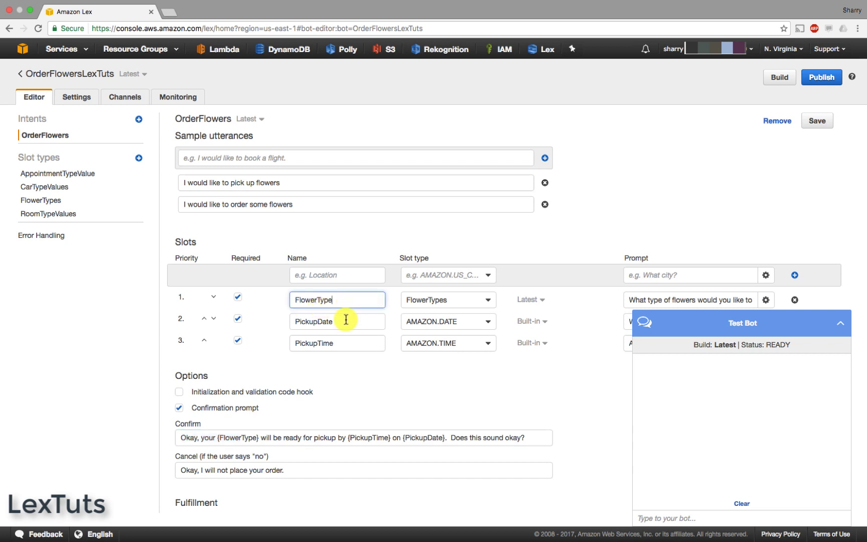
click(343, 322)
click(346, 339)
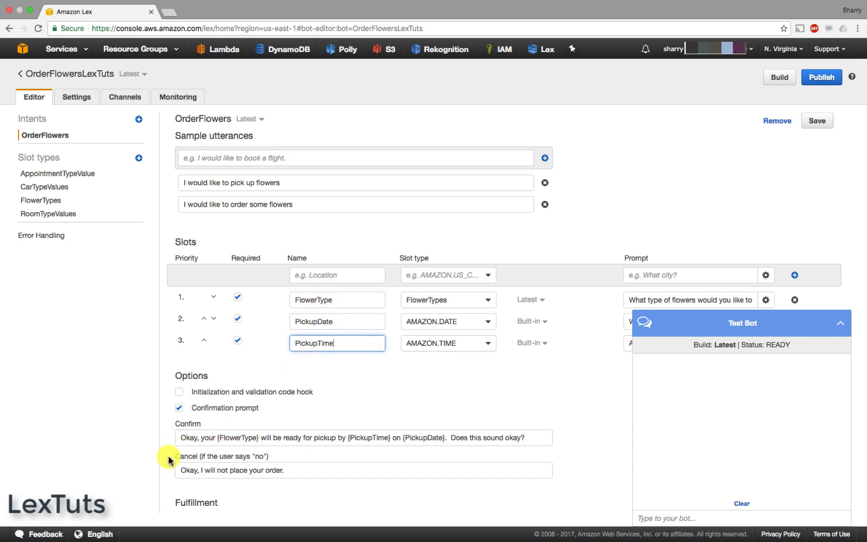
Compare the confirmation prompt's placeholders with the slot names, and read the cancel message and the "Return parameters to client" fulfillment option
scroll(171, 419, down, 1)
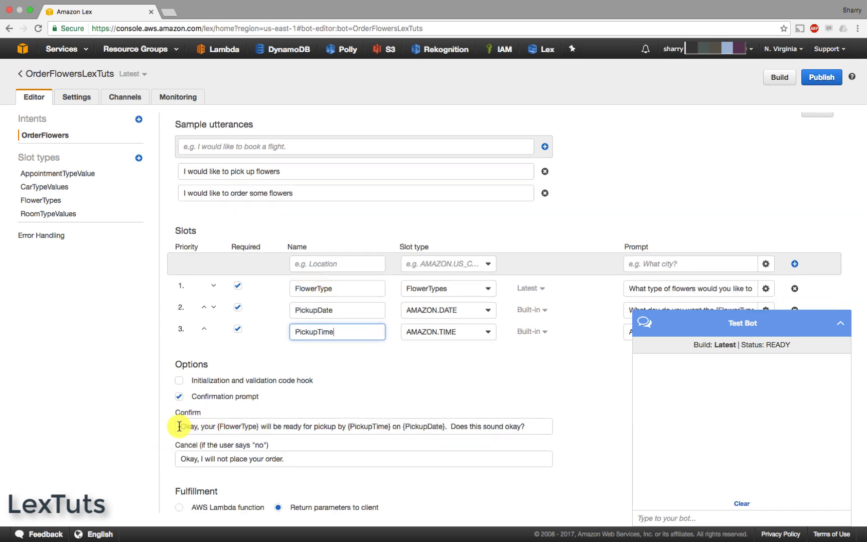
click(182, 427)
drag(182, 426, 242, 426)
double_click(241, 426)
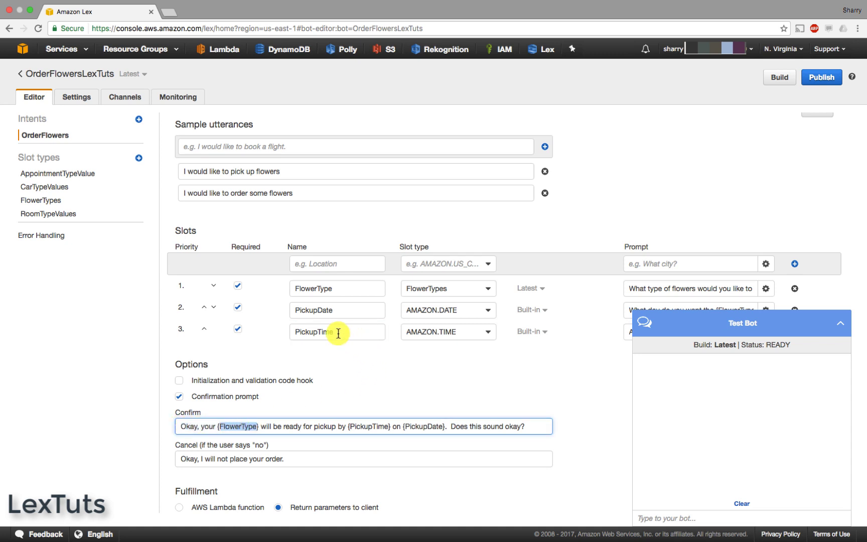
double_click(325, 288)
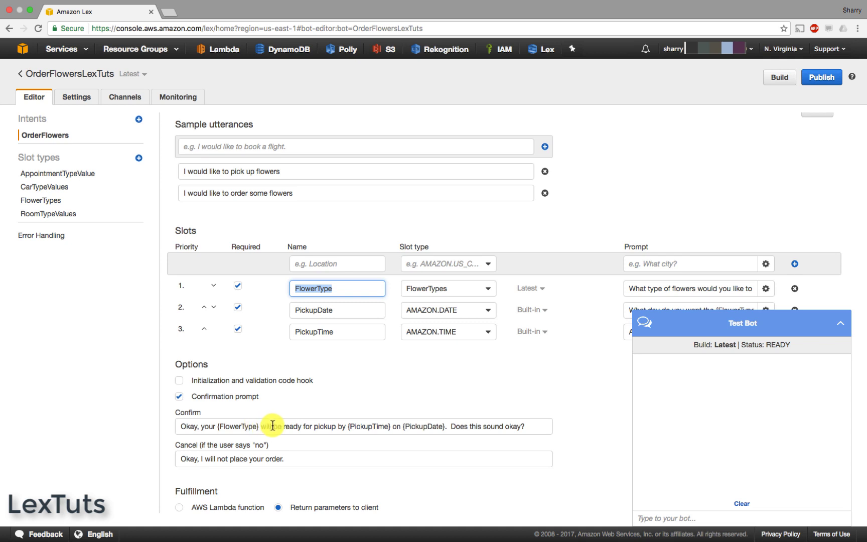
double_click(361, 426)
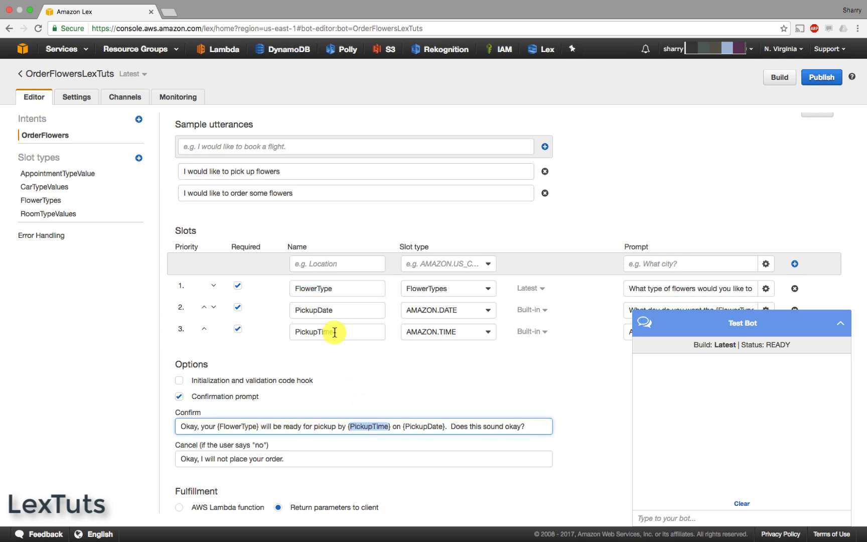
key(End)
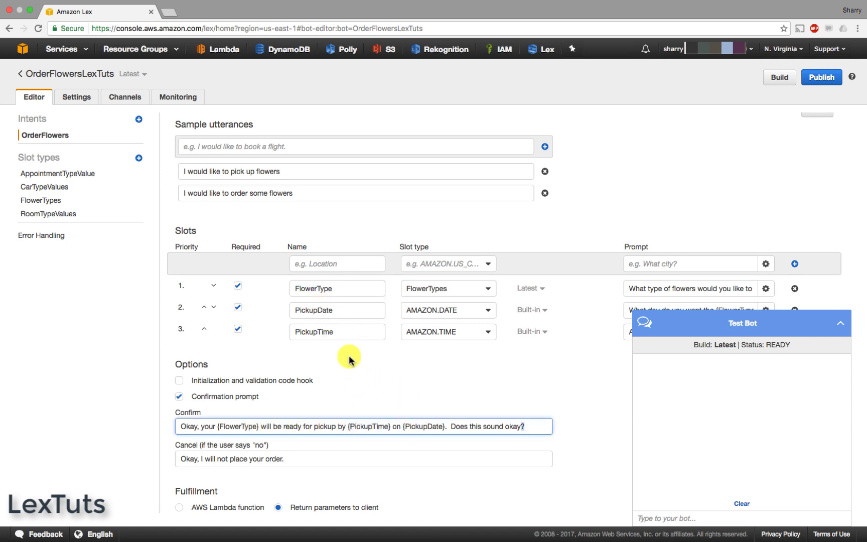
click(488, 428)
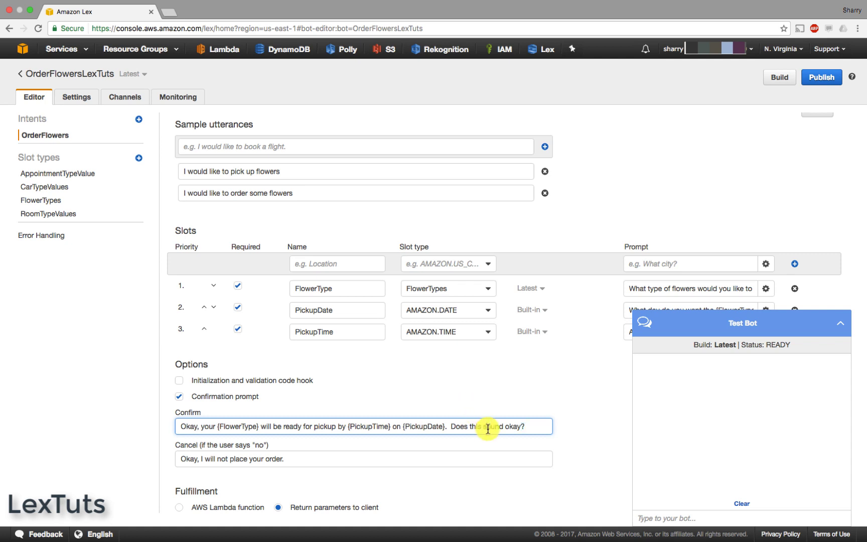
drag(301, 459, 155, 449)
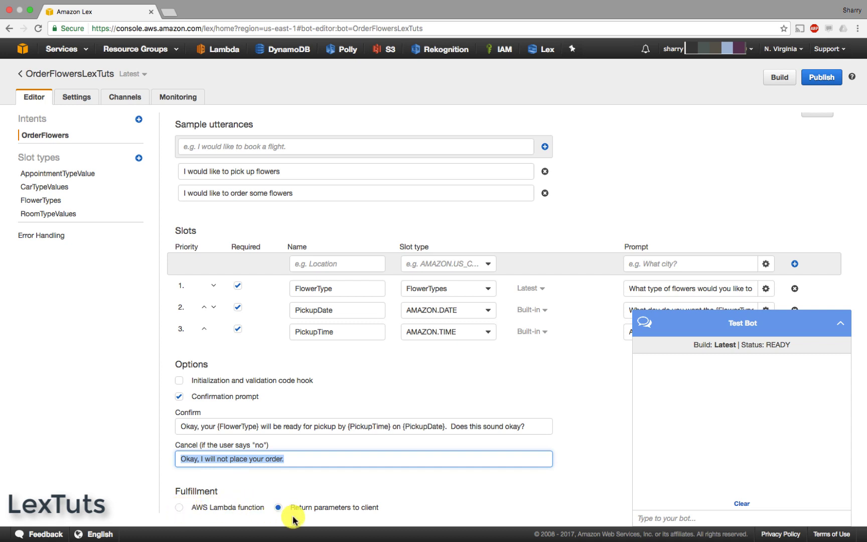
drag(291, 508, 381, 505)
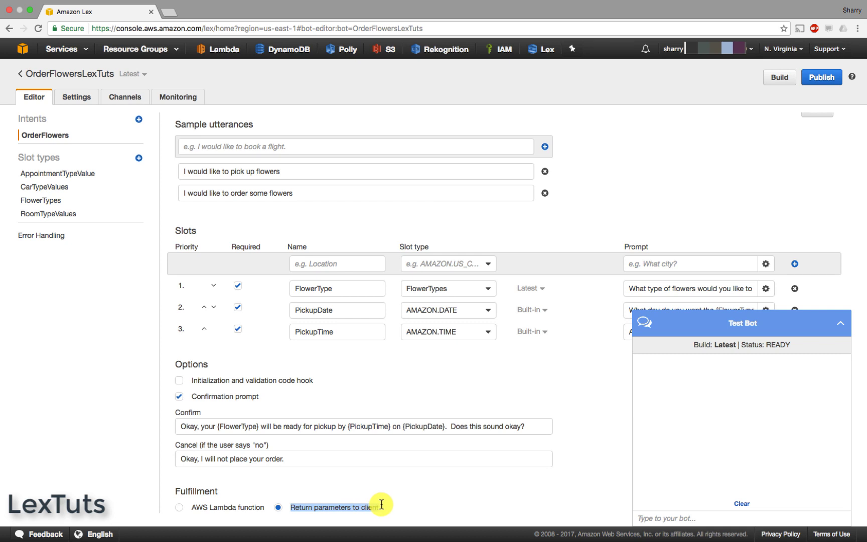
Copy the sample utterance "I would like to pick up flowers" and send it to the test bot
click(290, 171)
double_click(268, 172)
drag(280, 172, 164, 170)
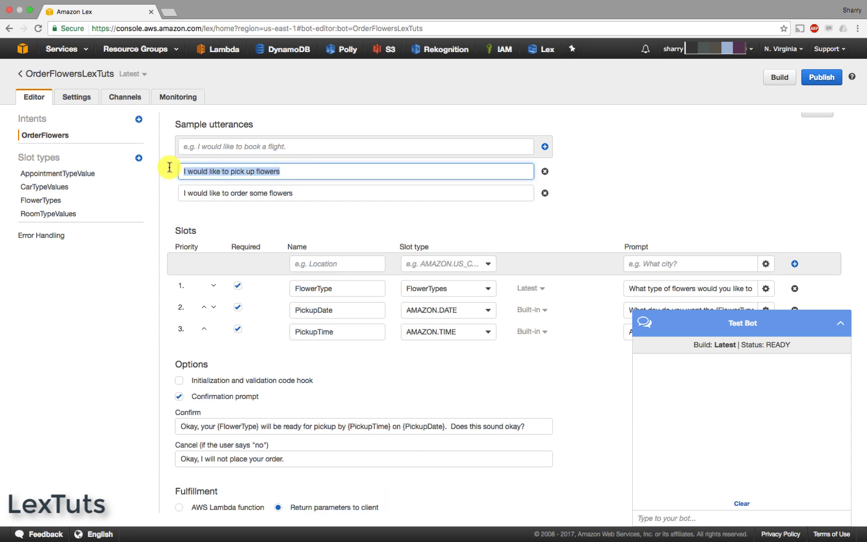
right_click(205, 170)
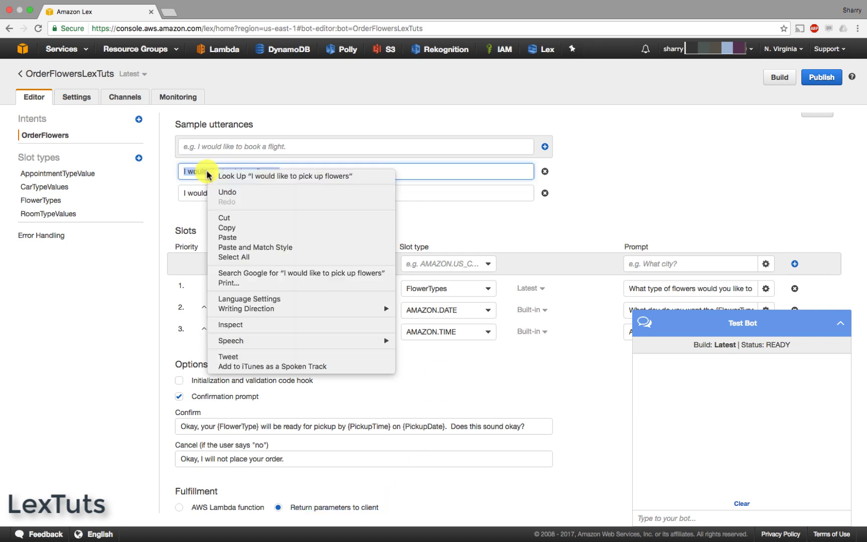
click(232, 228)
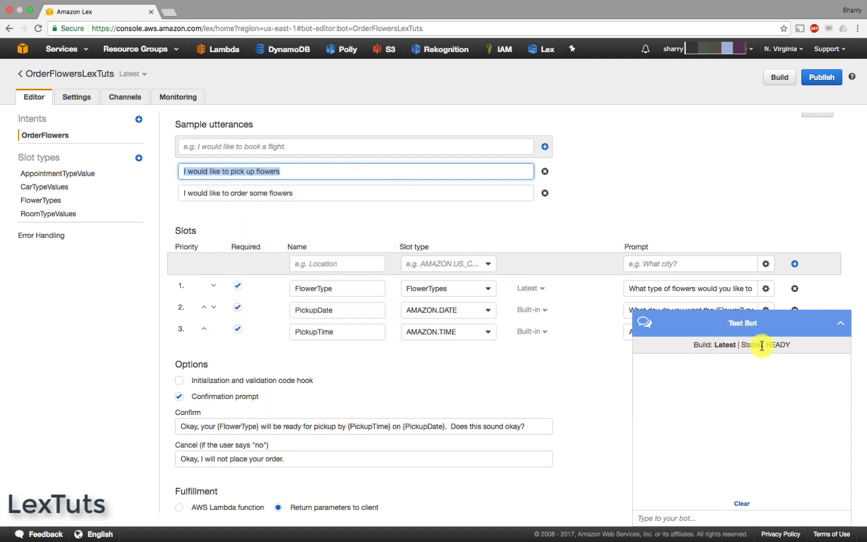
click(657, 519)
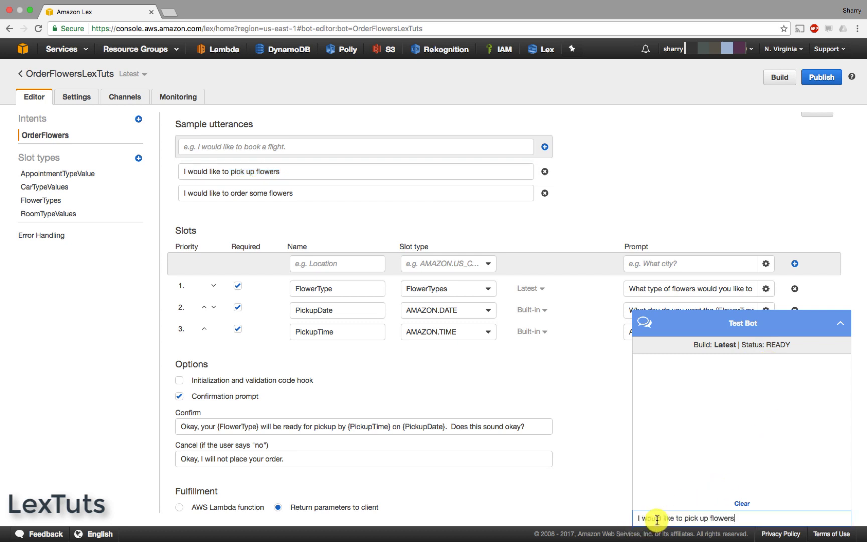
key(Return)
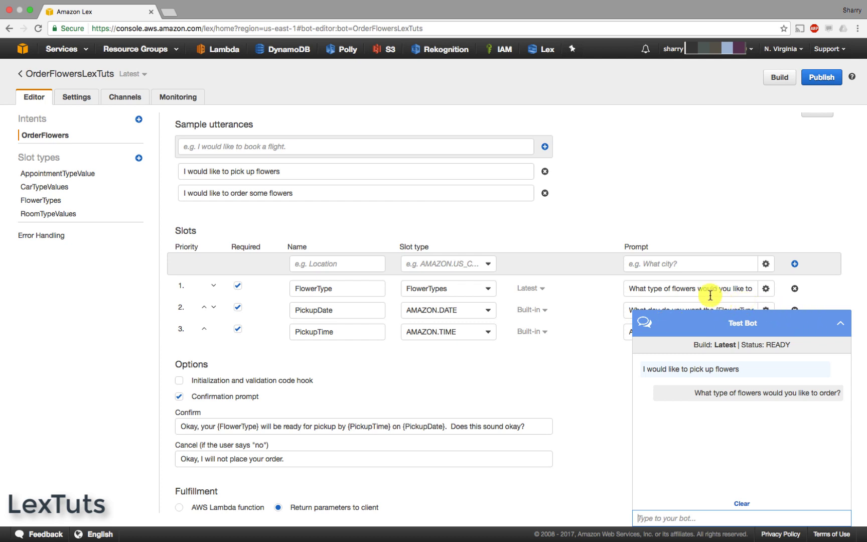
Examine the FlowerType slot's prompt and name, and open the FlowerTypes slot type to view its description and values
drag(631, 287, 745, 289)
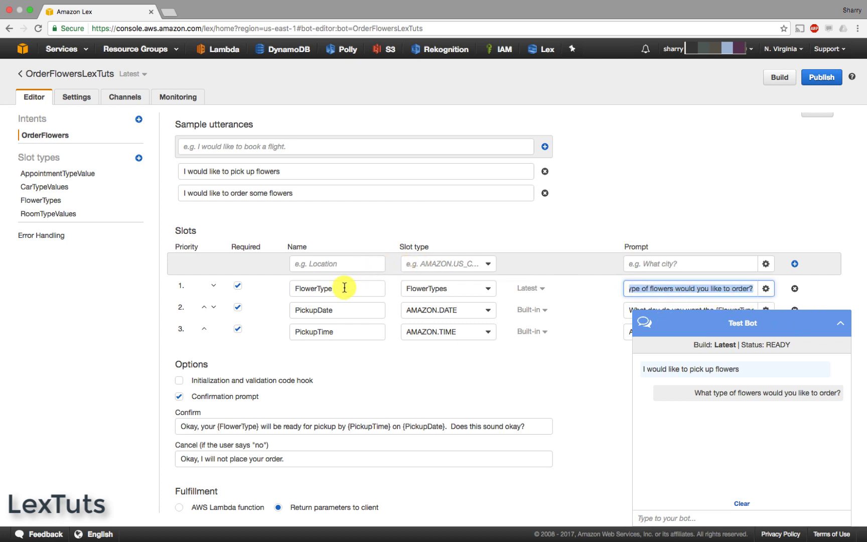
drag(334, 288, 284, 291)
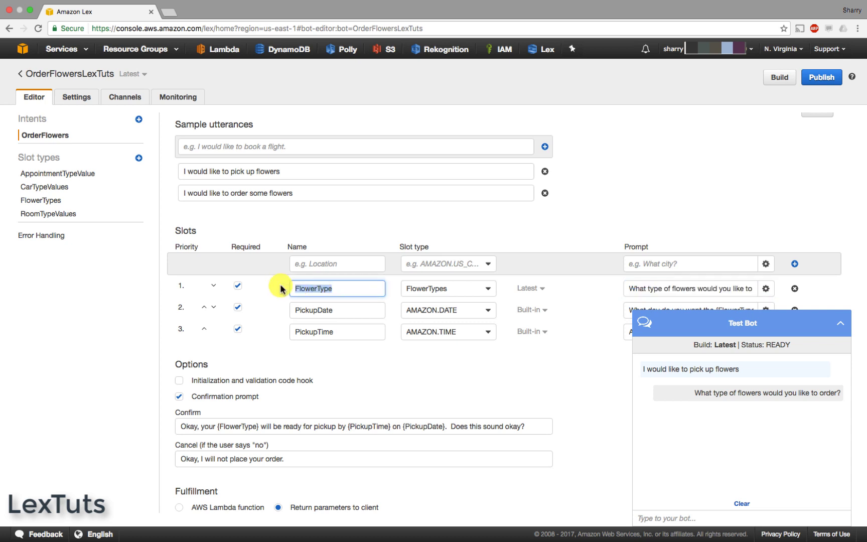
right_click(45, 204)
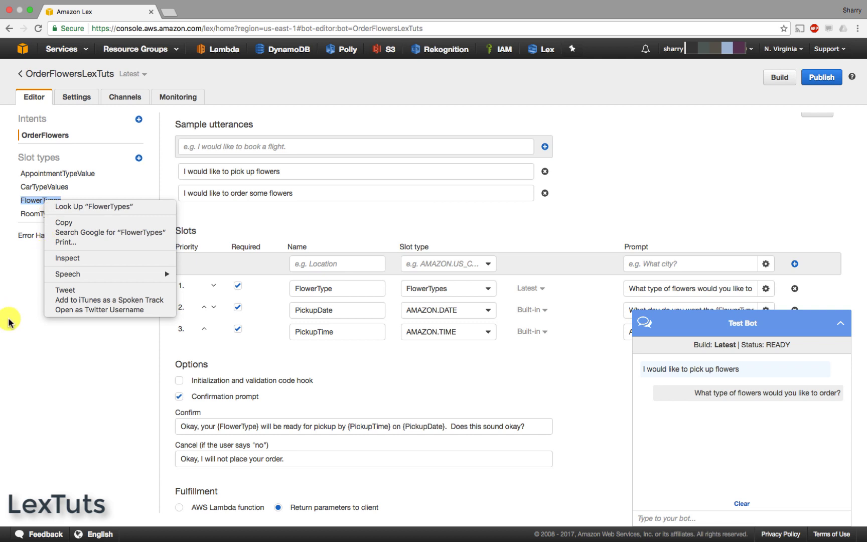
click(24, 206)
click(36, 201)
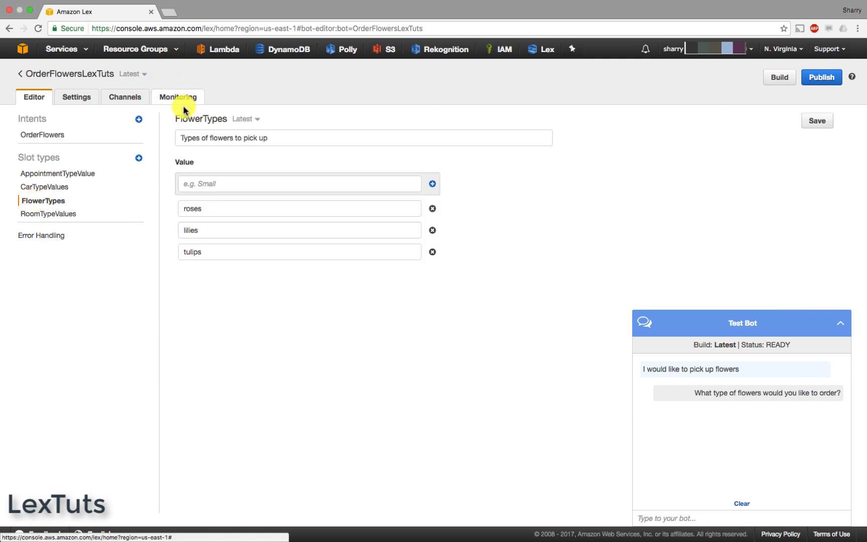
drag(288, 135, 169, 136)
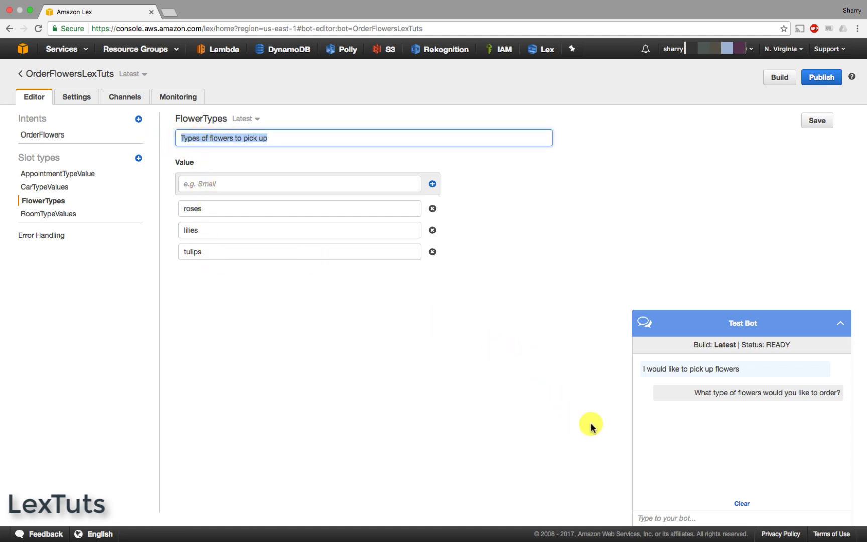
Answer the test bot's flower type question with "roses"
click(706, 519)
text(roses)
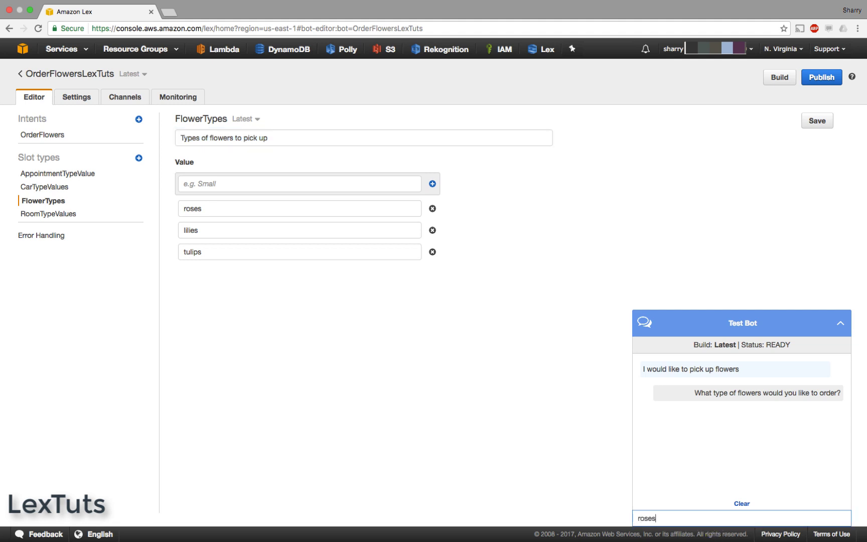
key(Return)
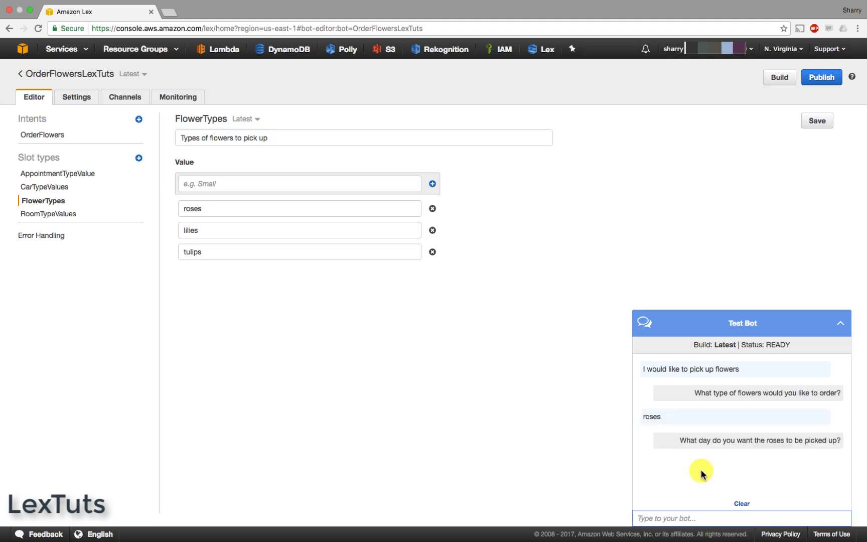
Return to the OrderFlowers intent and review its FlowerType slot
click(46, 135)
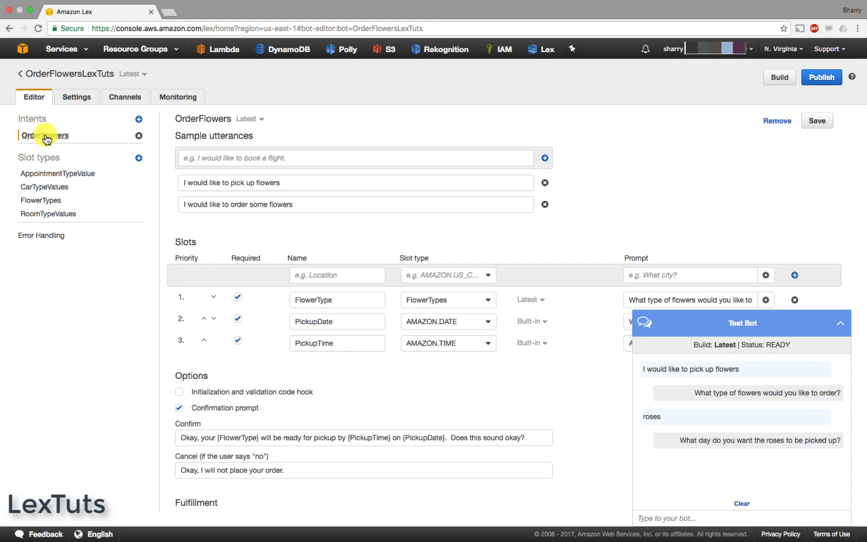
click(339, 300)
drag(339, 300, 285, 300)
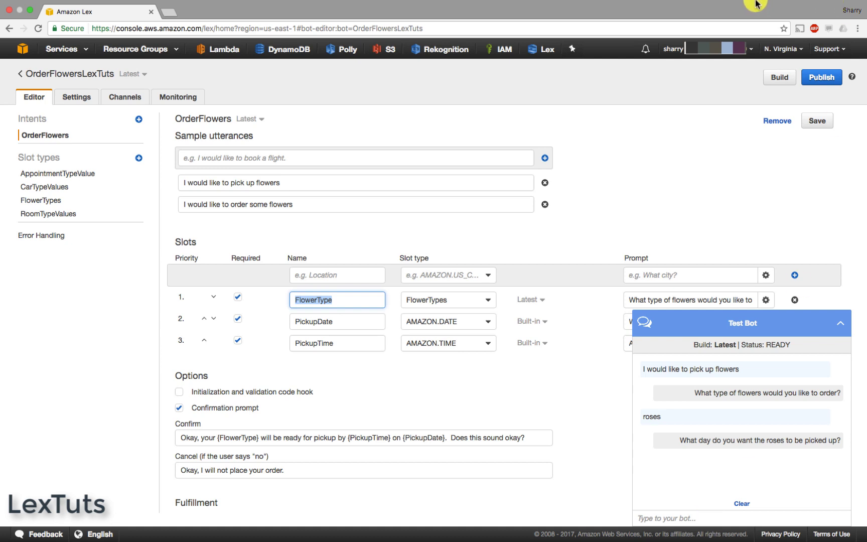
Check today's date on the system clock and answer the test bot's pickup day question with "Wednesday"
click(775, 5)
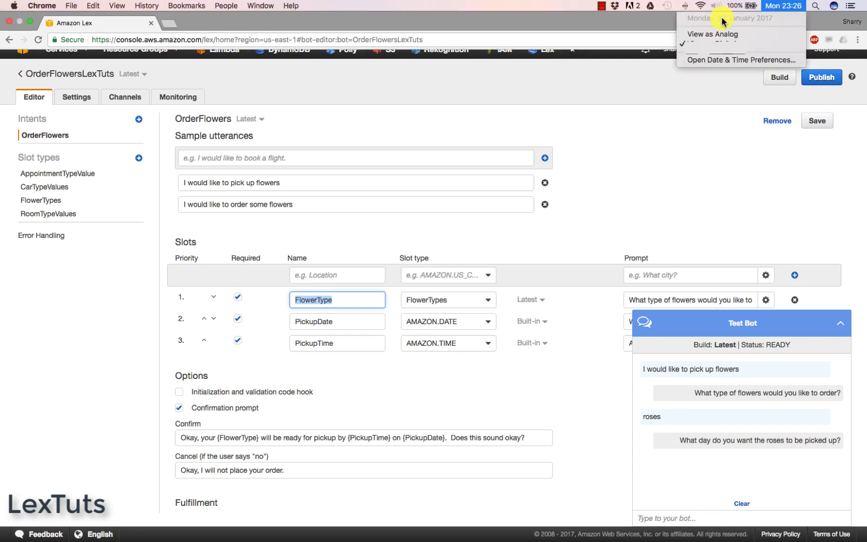
click(727, 517)
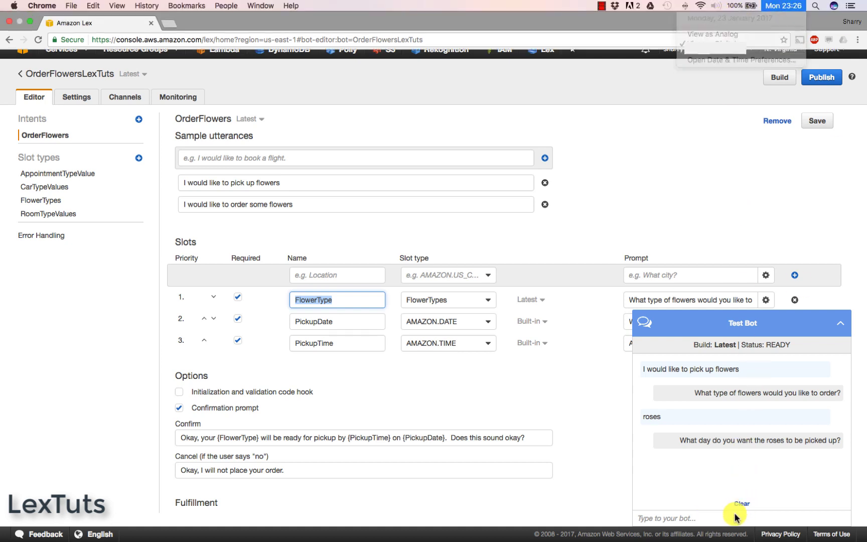
text(Wednesday)
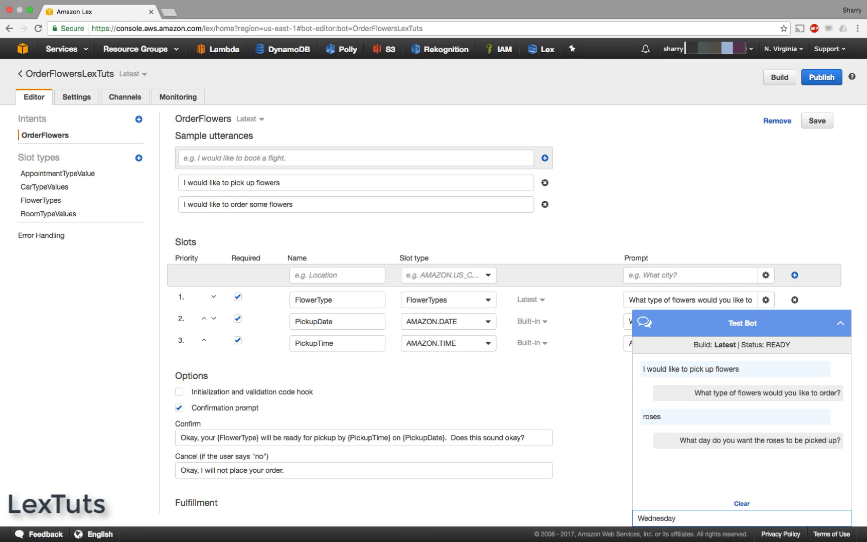
key(Return)
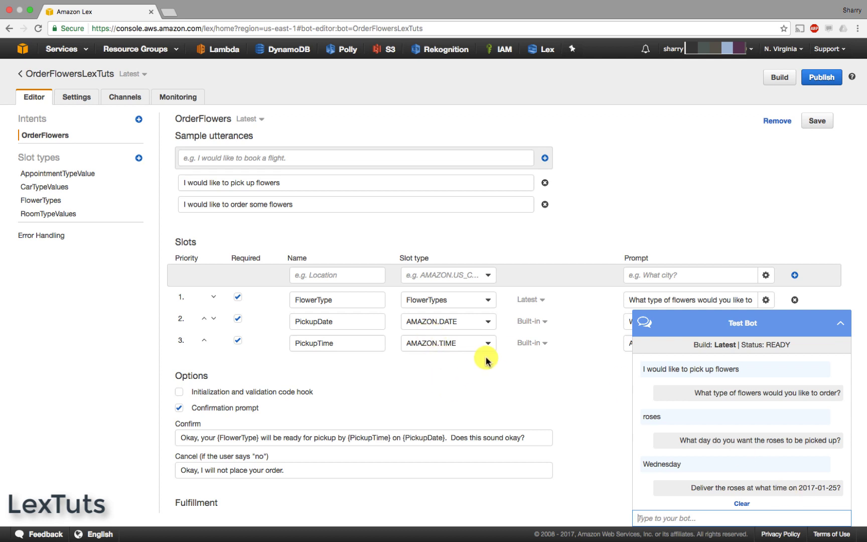
Collapse the test bot and read the full prompts of the PickupDate and PickupTime slots
click(841, 324)
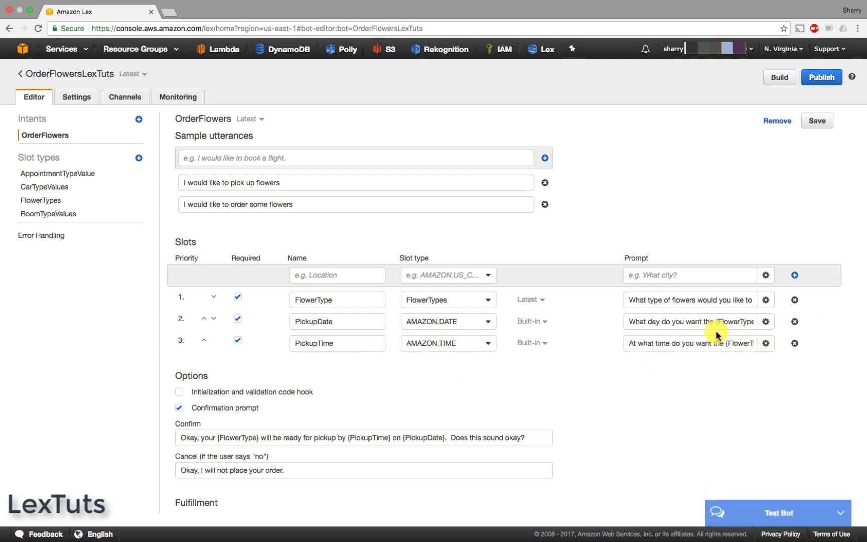
drag(698, 322, 777, 320)
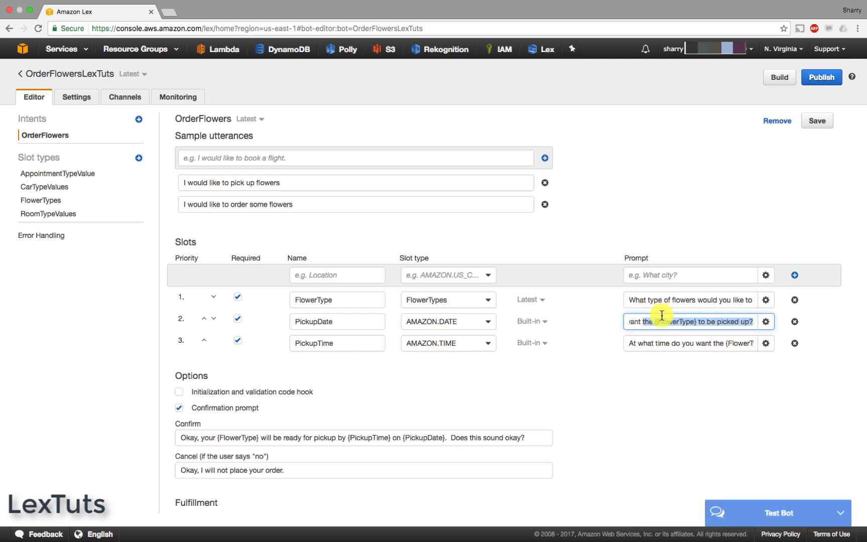
drag(631, 343, 758, 342)
double_click(657, 343)
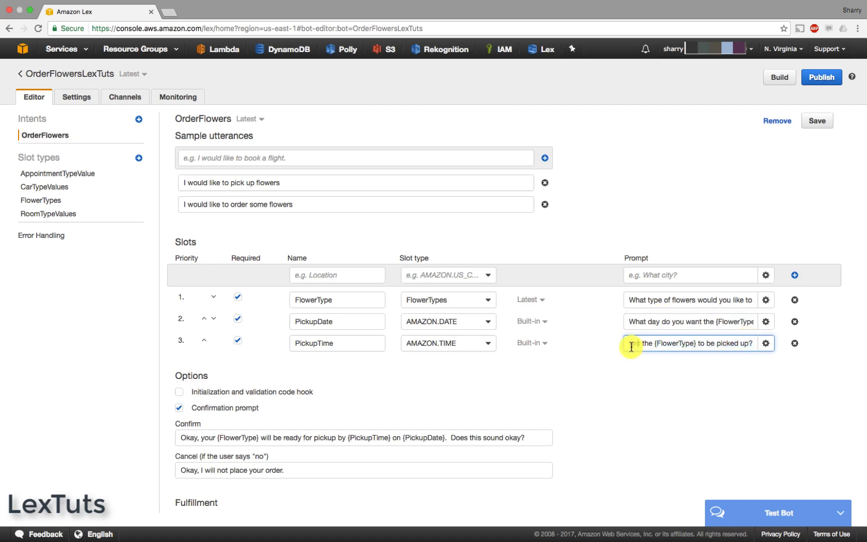
drag(629, 347, 599, 346)
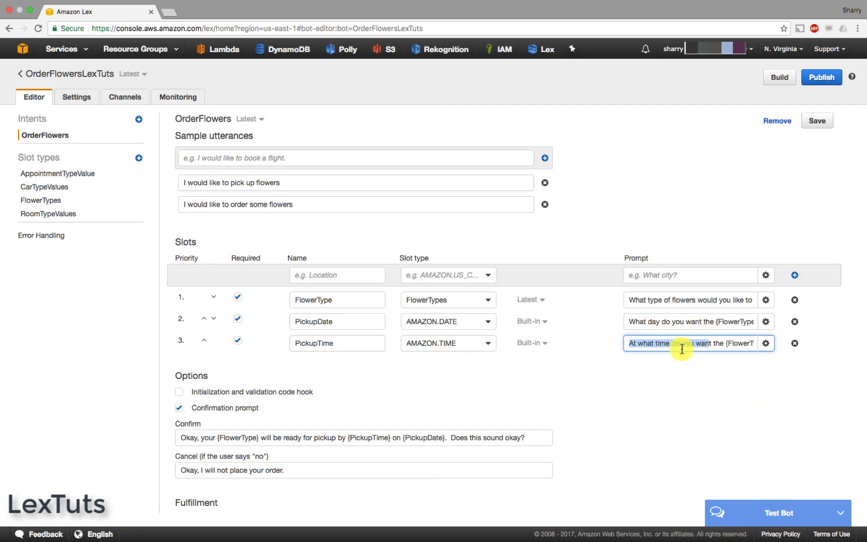
drag(721, 344, 770, 351)
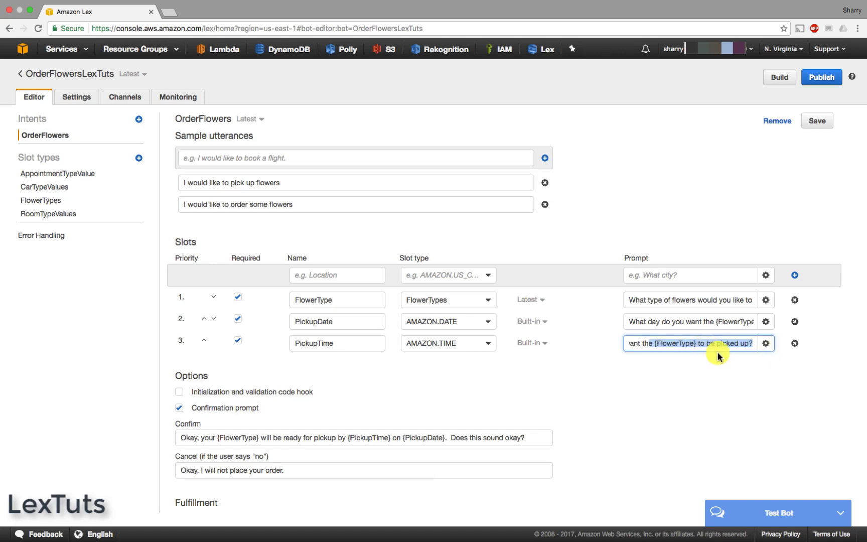
Reopen the test bot and answer its pickup time question with "3pm"
click(823, 512)
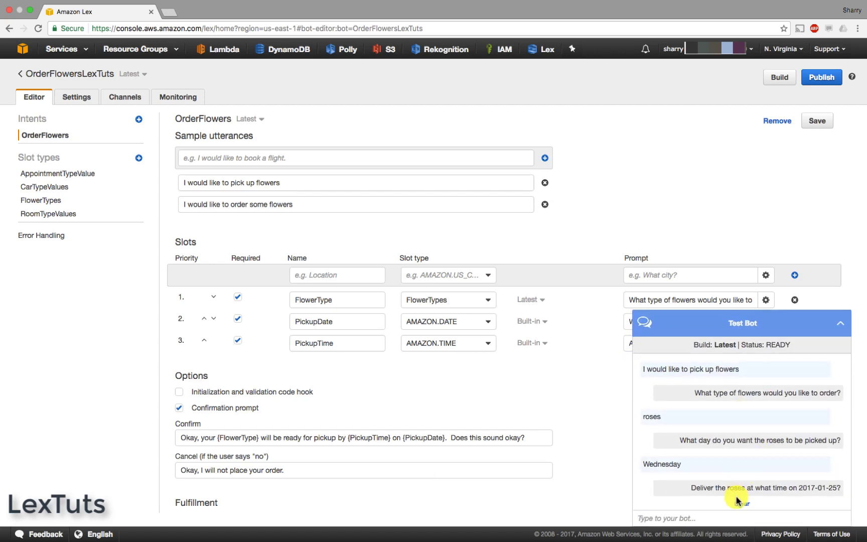
click(739, 523)
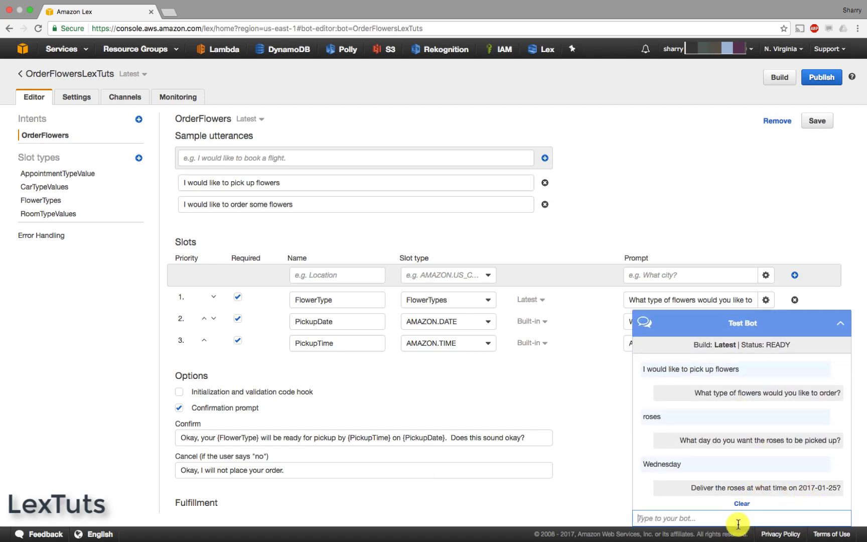
text(3)
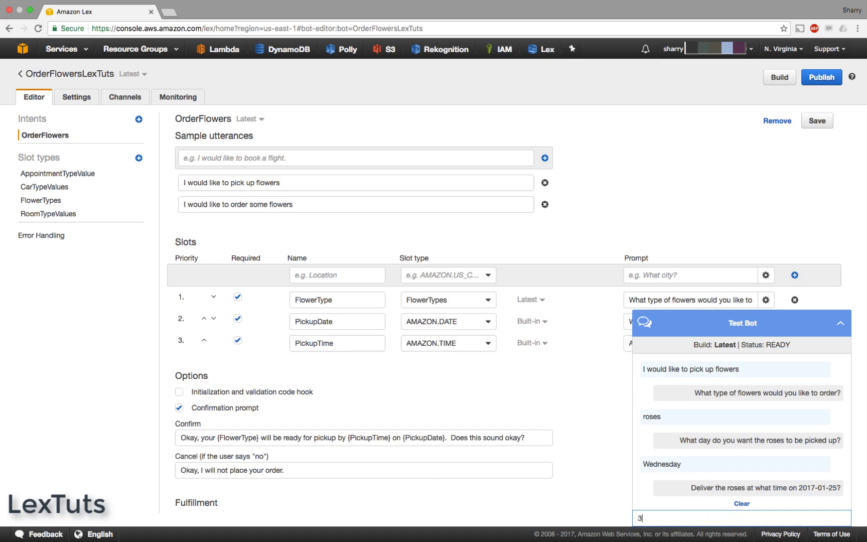
text(pm)
key(Return)
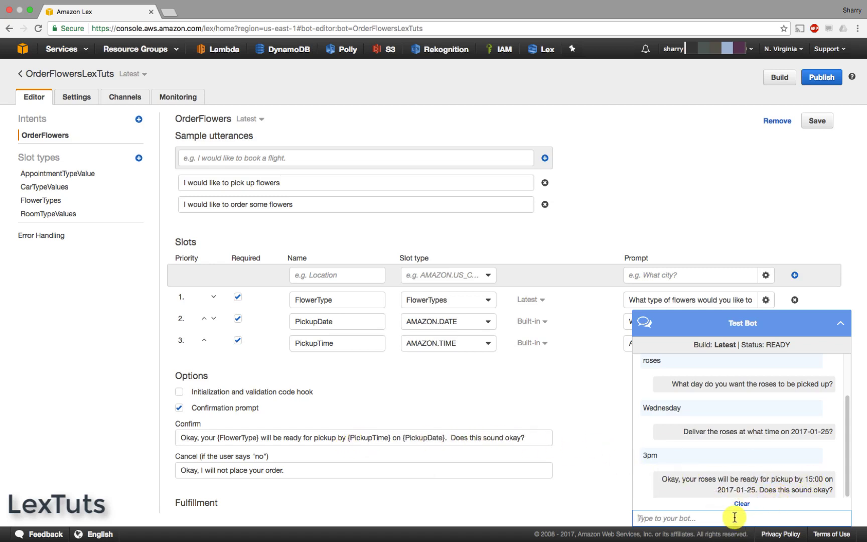
Review the intent's cancel message and fulfillment option, and confirm the flower order in the test bot with "yes"
drag(304, 471, 110, 471)
click(690, 517)
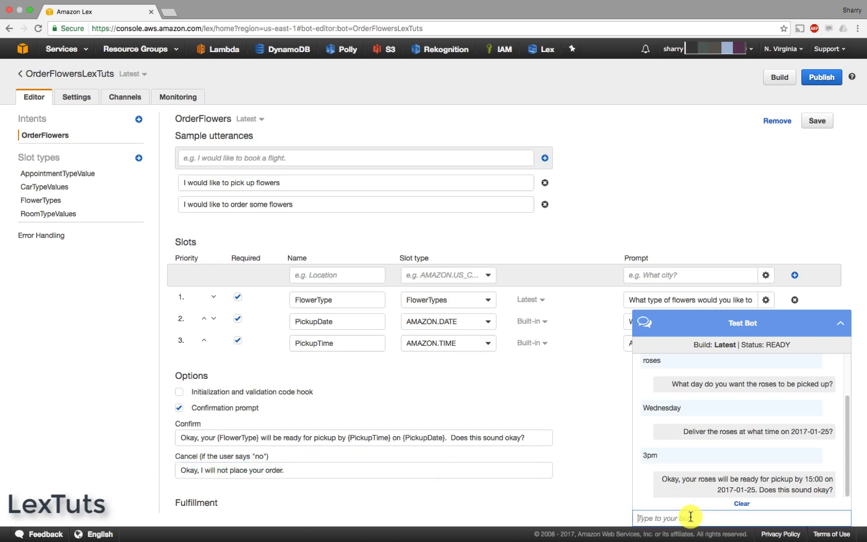
text(s)
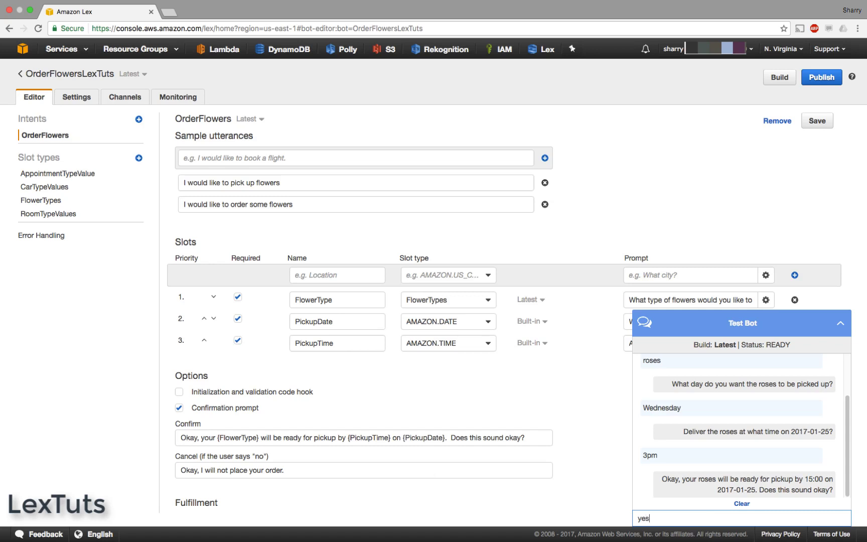
scroll(590, 432, down, 1)
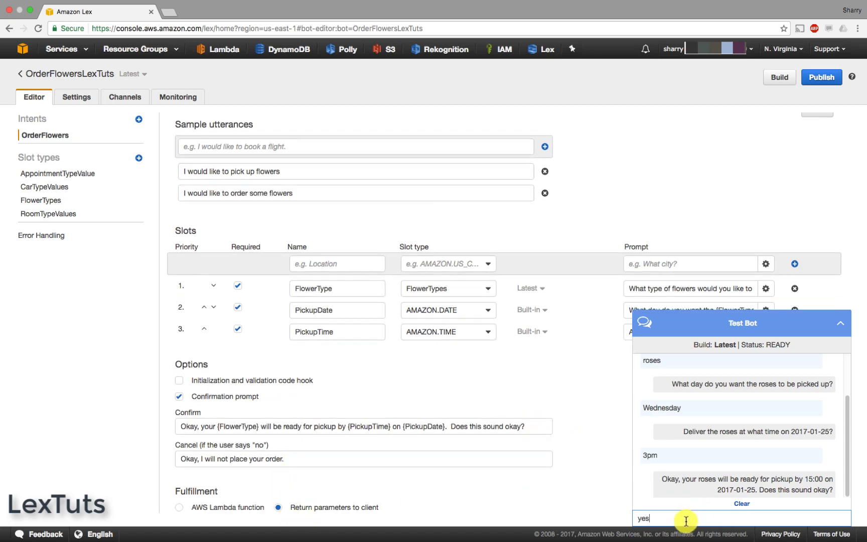
key(Return)
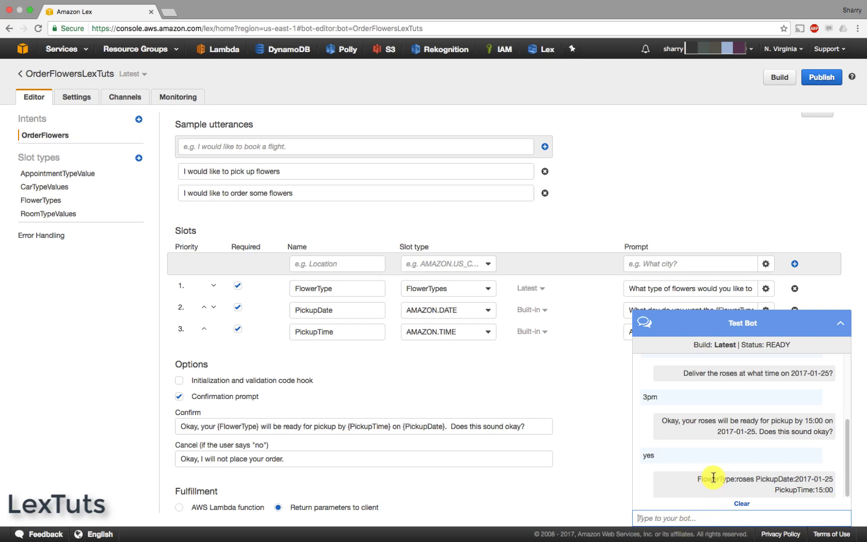
click(713, 478)
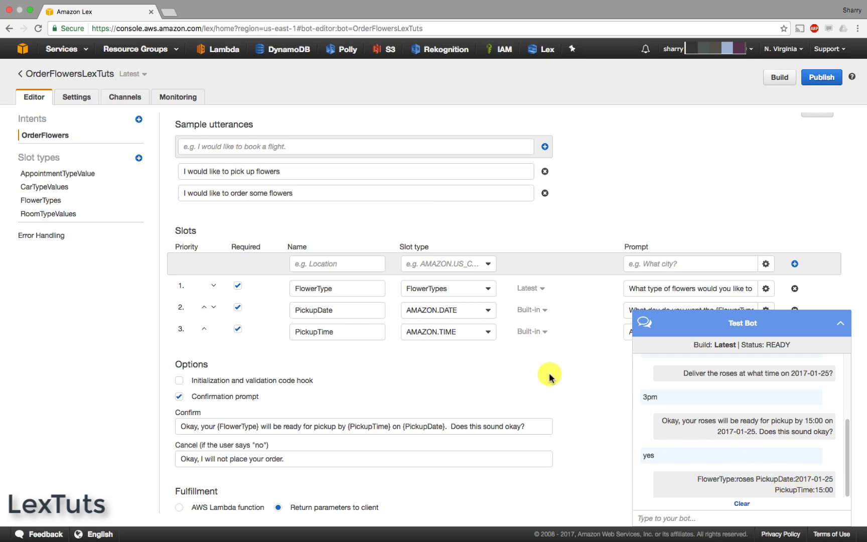
Collapse the test bot and open the FlowerType slot's prompt settings to examine its prompts, response cards and preview options
scroll(502, 366, up, 1)
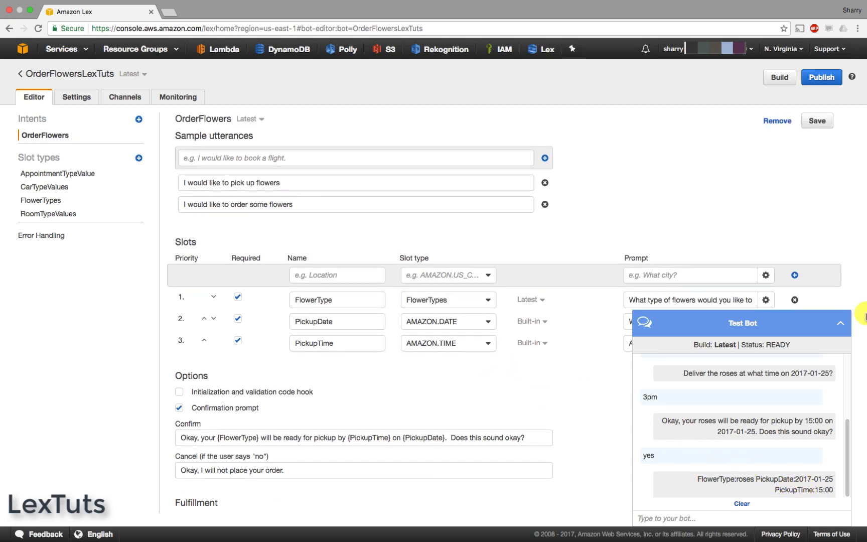
click(841, 324)
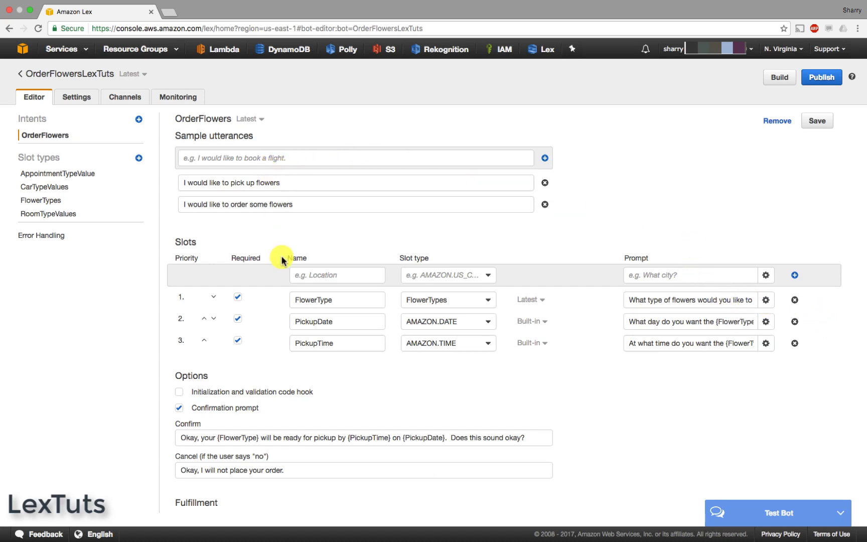
click(767, 302)
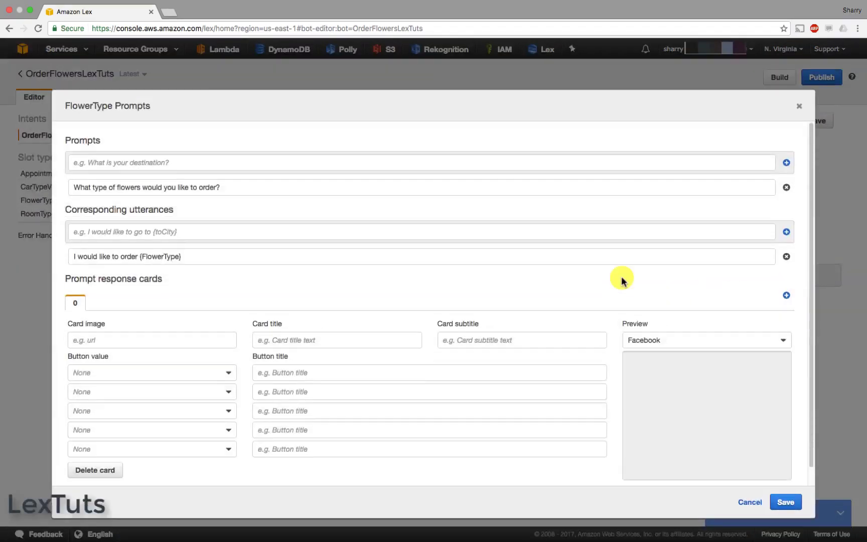
click(160, 167)
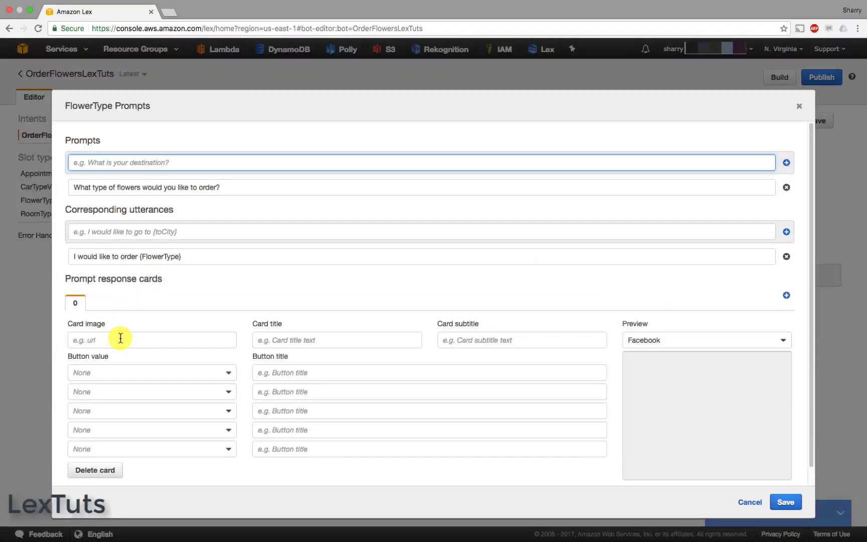
drag(65, 280, 176, 281)
click(664, 341)
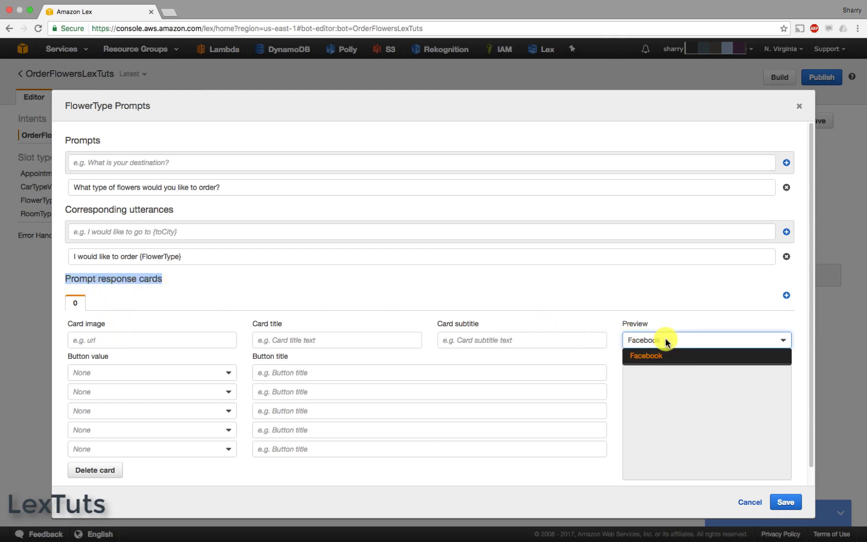
click(667, 341)
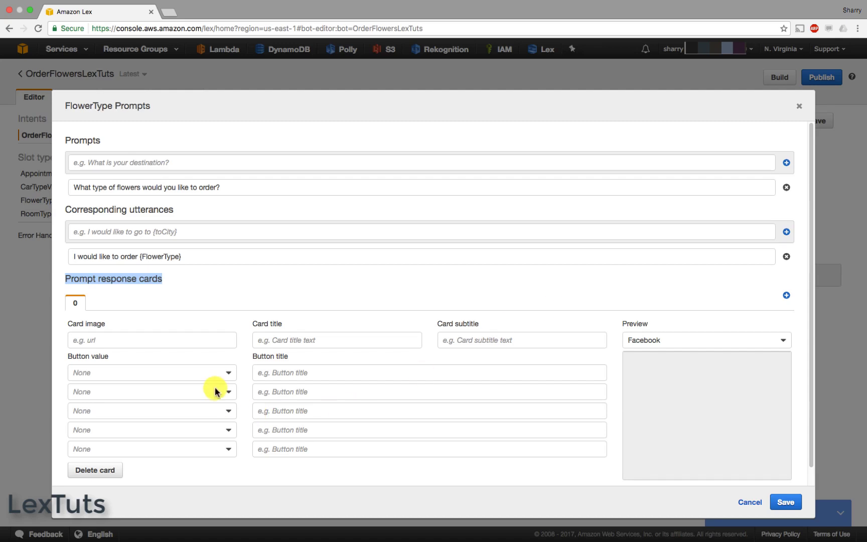
Examine the response card's button titles and available button values, and close the FlowerType prompt settings without saving
click(308, 374)
click(309, 431)
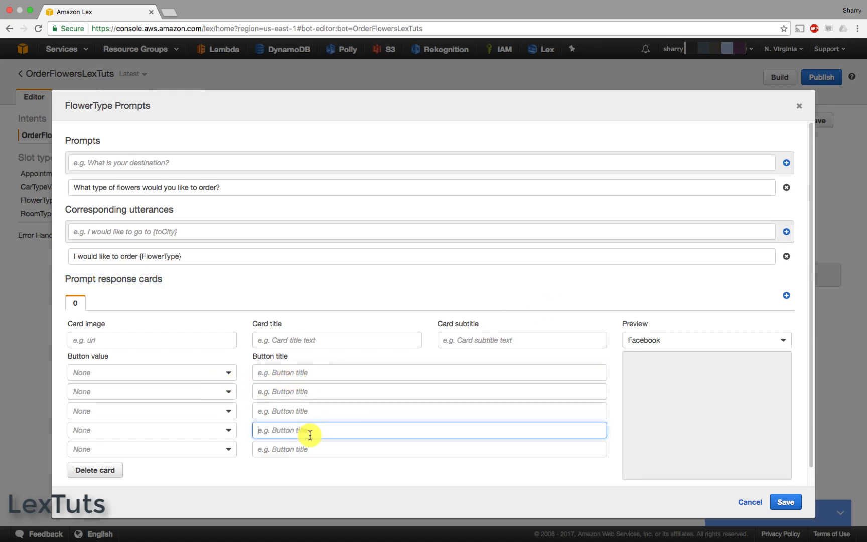
click(198, 380)
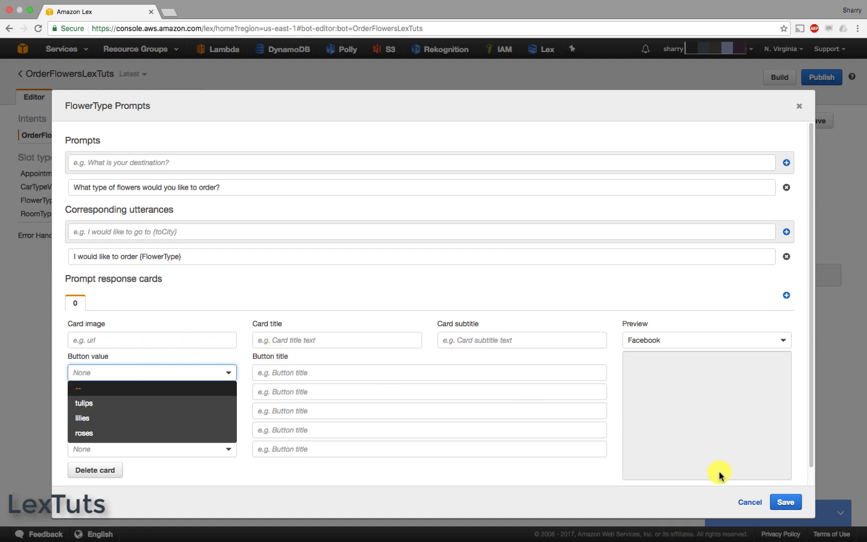
click(751, 504)
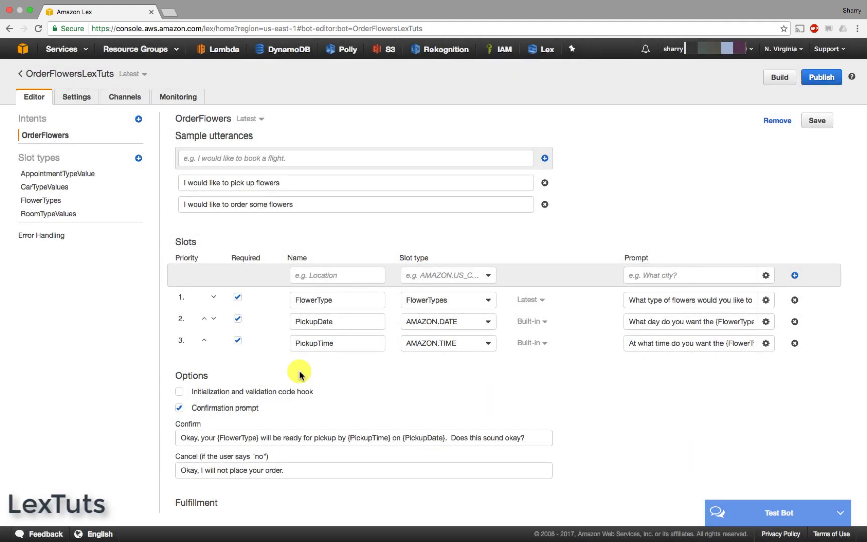
Open the bot's error handling and review its clarification prompt, maximum number of retries and hang-up phrase
click(40, 240)
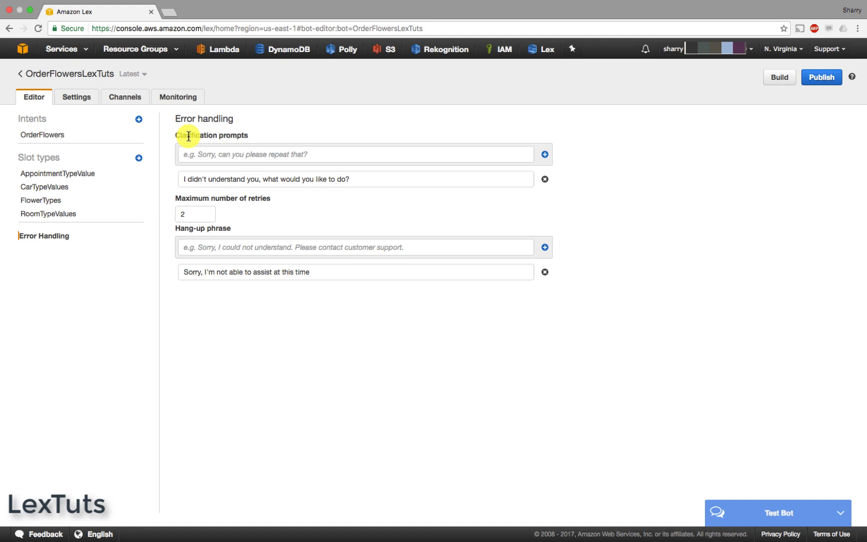
drag(185, 179, 353, 179)
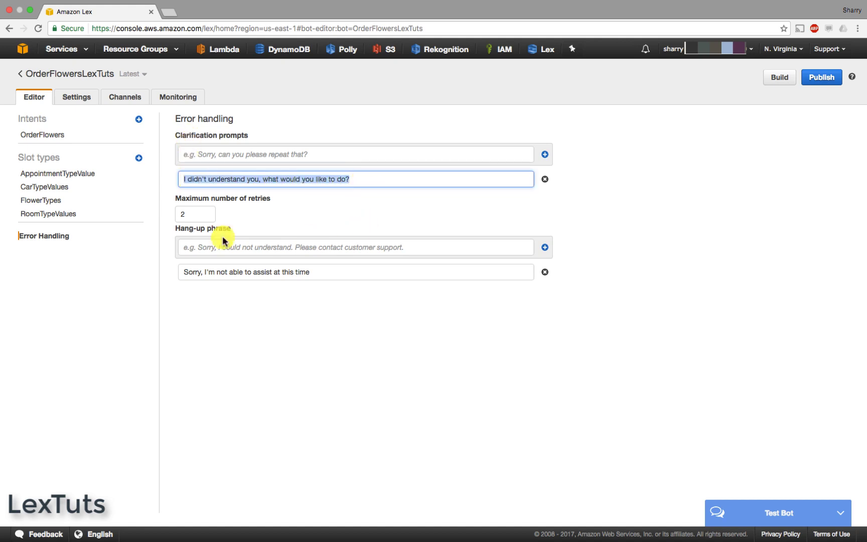
drag(213, 214, 171, 216)
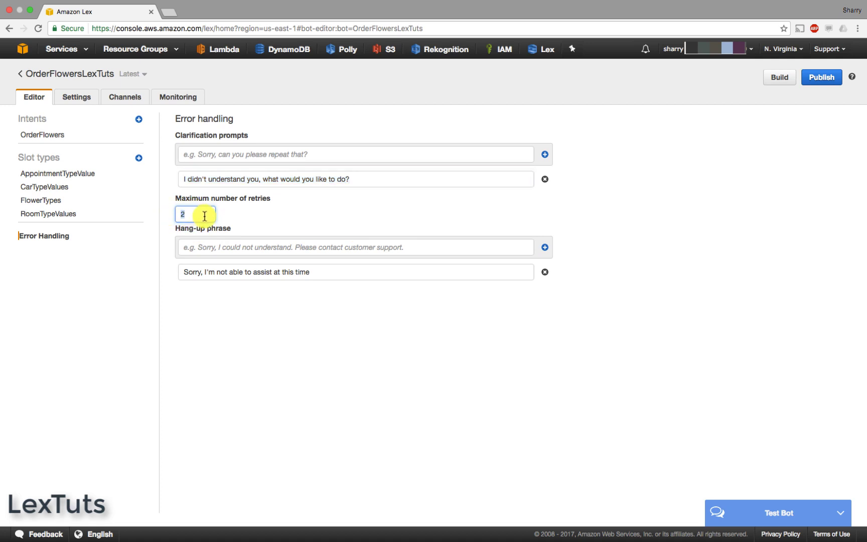
click(189, 273)
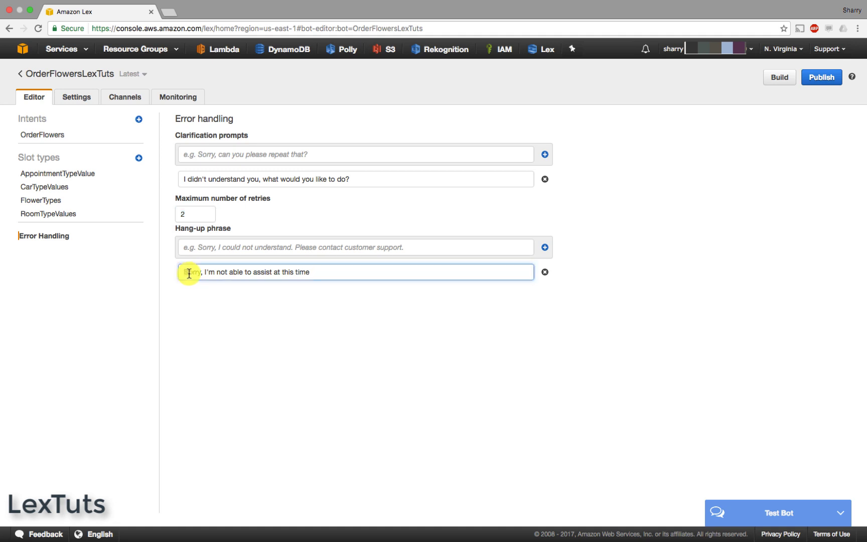
drag(189, 273, 329, 273)
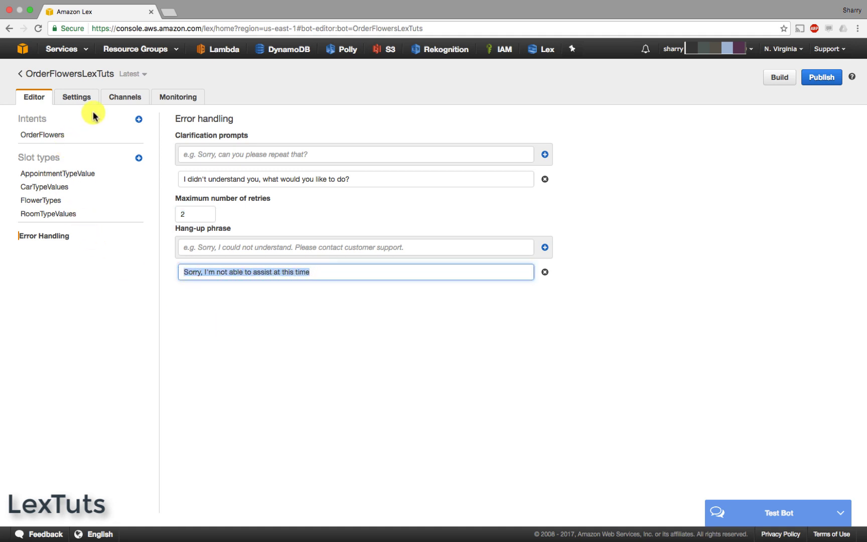
Review the bot's general settings, including its language, and view its aliases
click(85, 97)
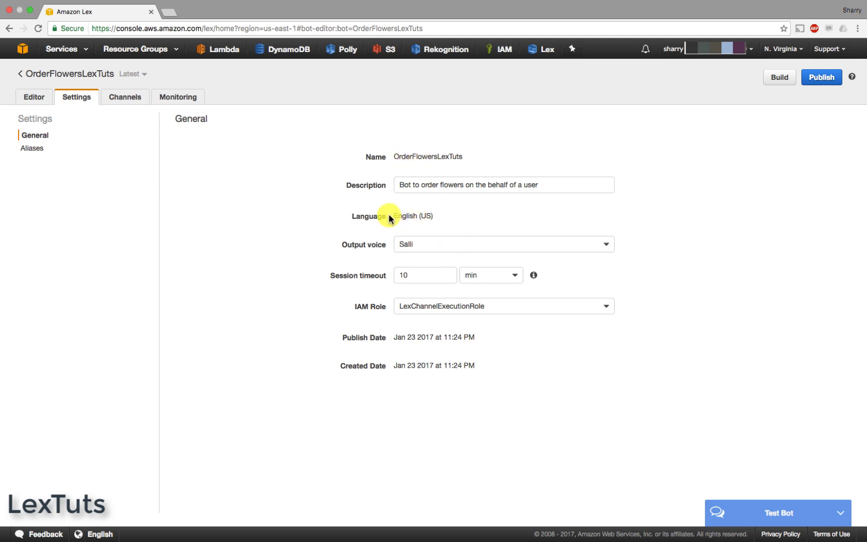
drag(389, 217, 435, 216)
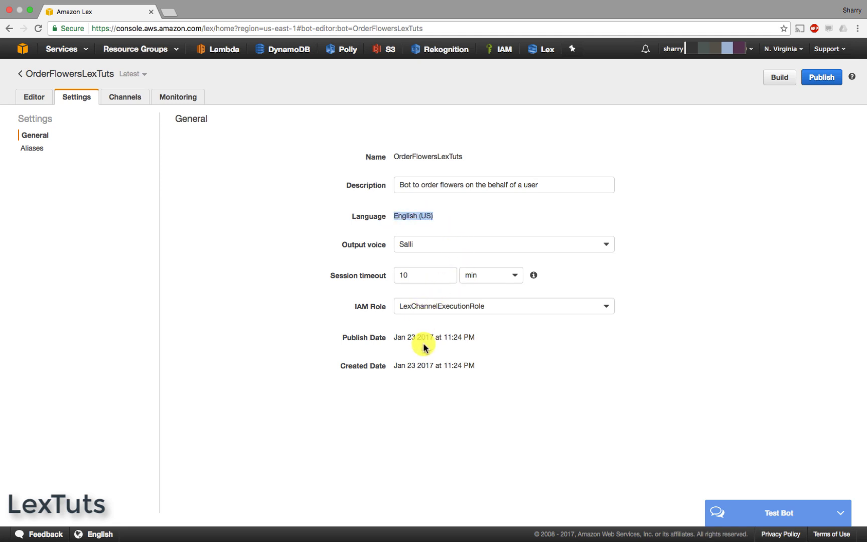
click(33, 150)
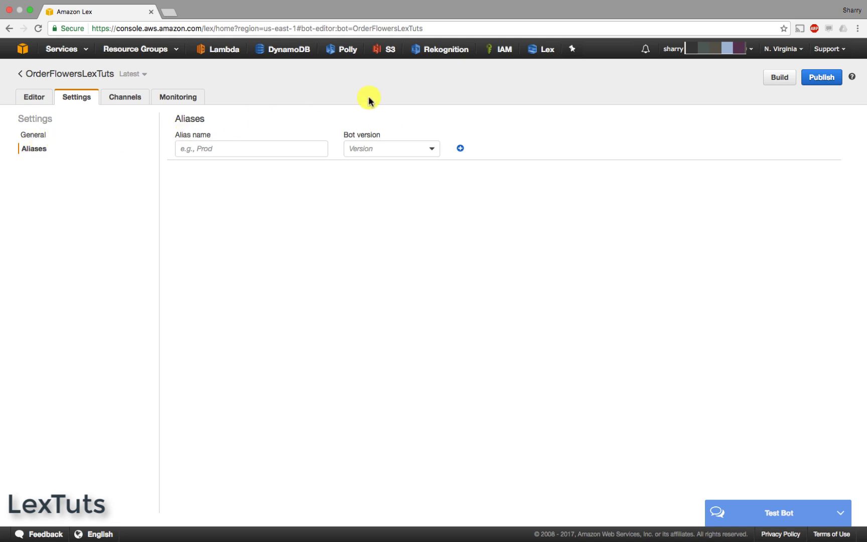
Open the bot's Facebook channel configuration and examine its name, alias and page access token fields
click(132, 109)
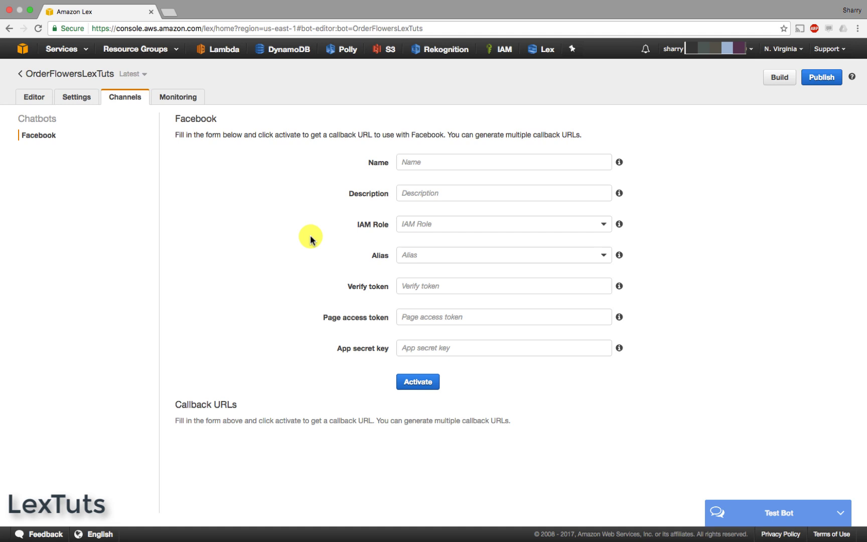
click(424, 163)
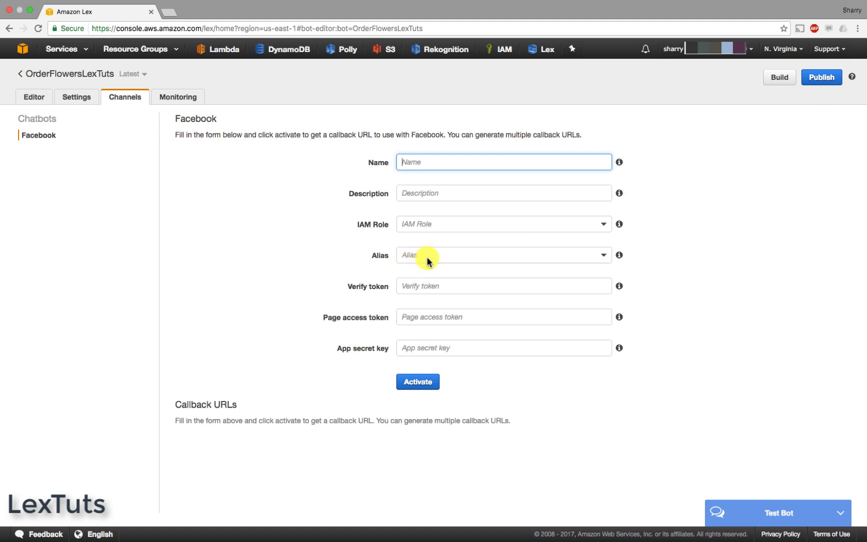
click(532, 256)
click(529, 257)
click(529, 257)
click(529, 257)
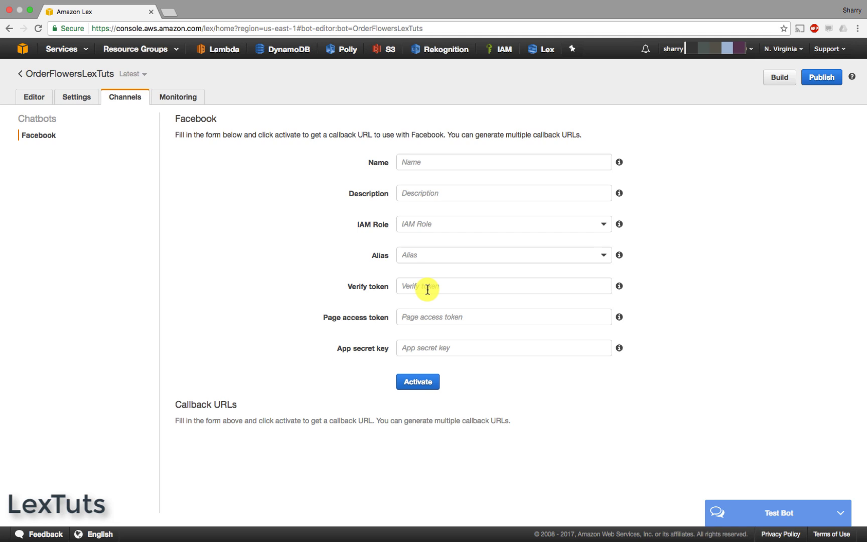
click(421, 318)
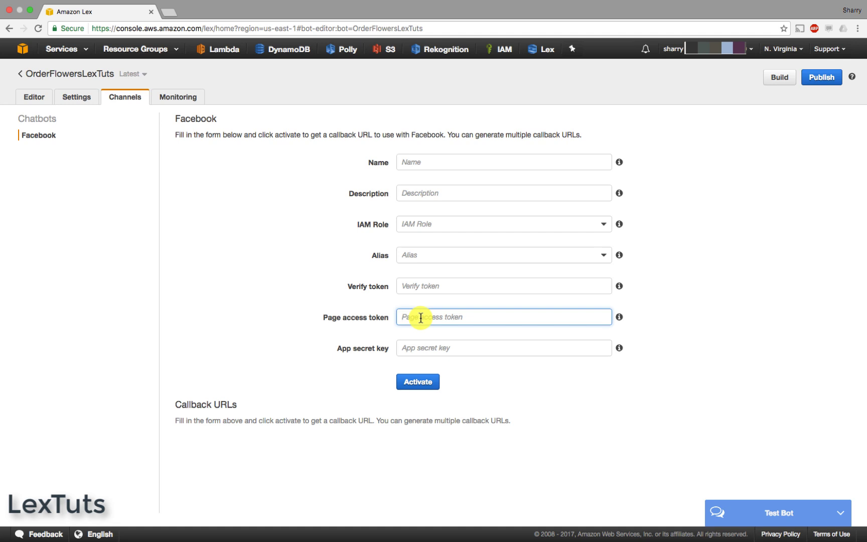
Examine the Facebook channel's app secret key field and callback URLs section, and review the bot's monitoring metrics and available time ranges
click(454, 345)
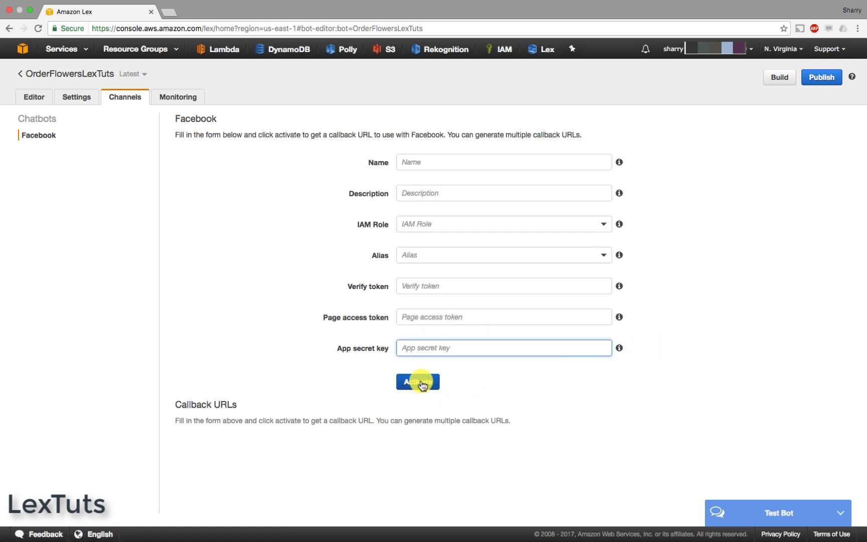
click(187, 440)
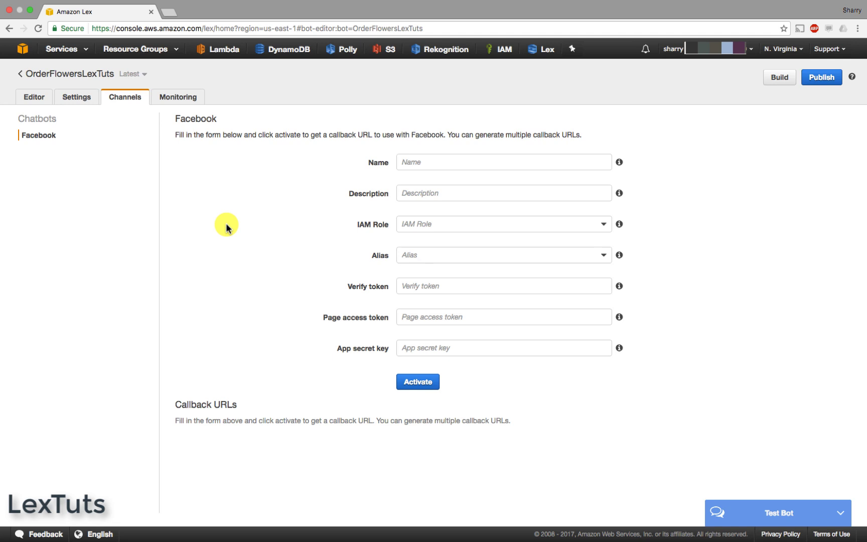
click(183, 100)
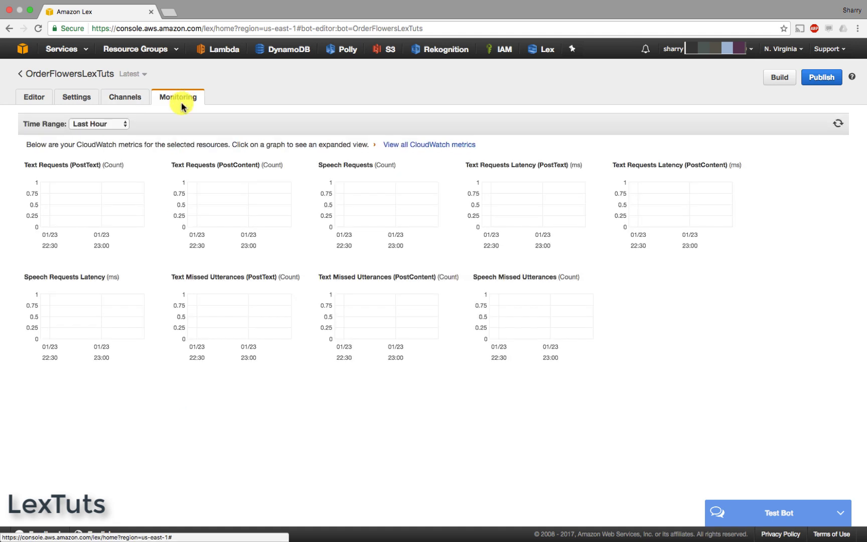
click(106, 122)
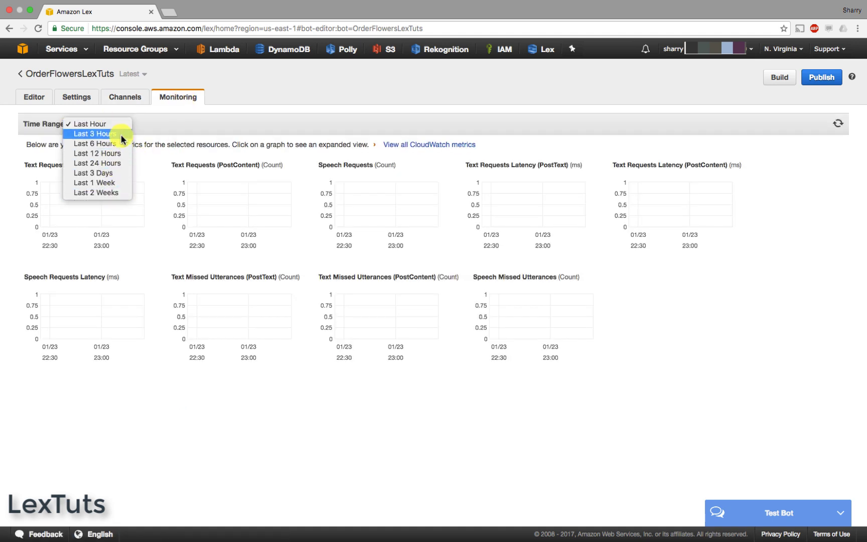
click(119, 128)
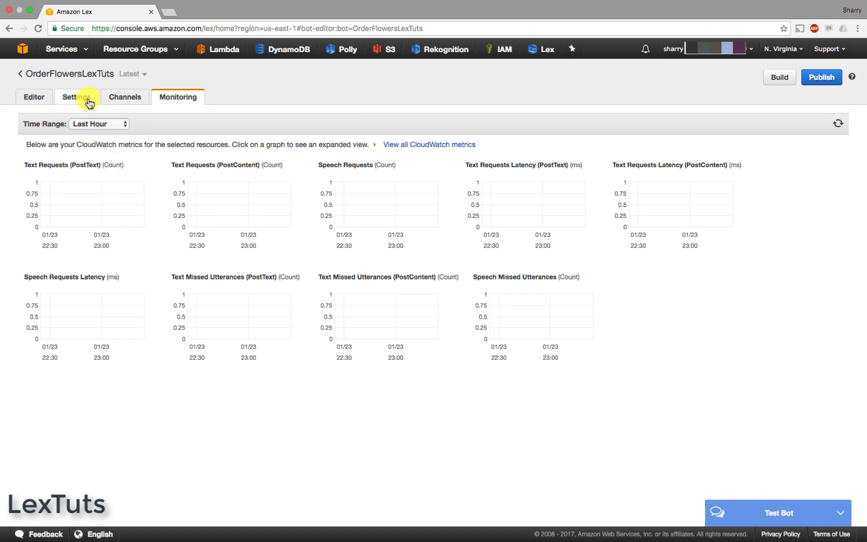
Return to the bot editor and publish OrderFlowersLexTuts under a new alias named DEV
click(34, 96)
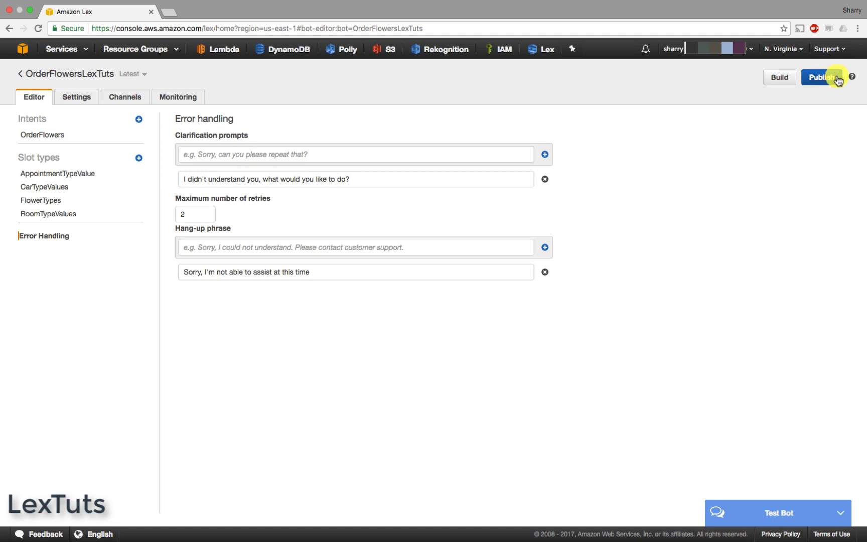
click(818, 76)
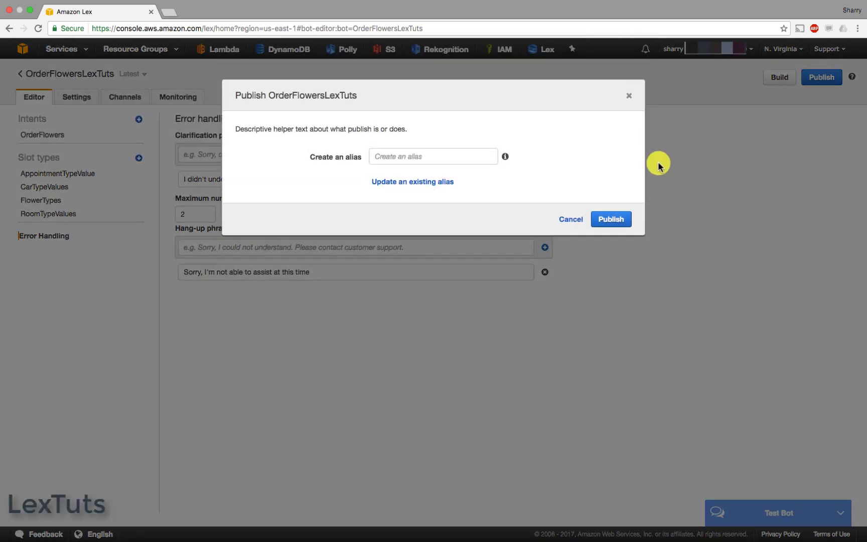
click(443, 157)
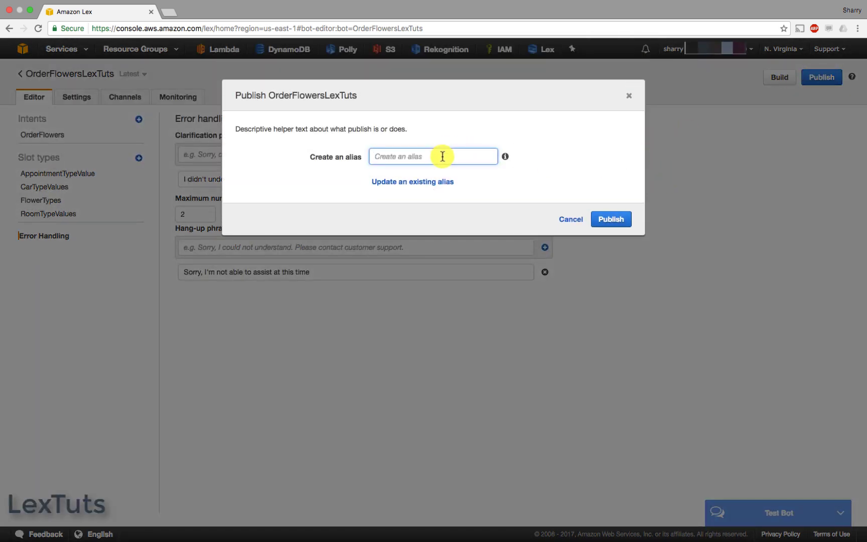
text(DEV)
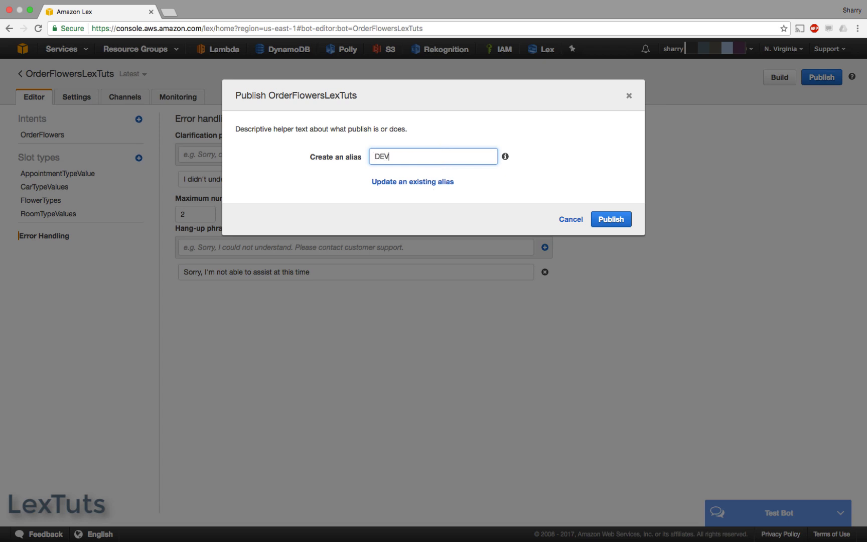
click(612, 221)
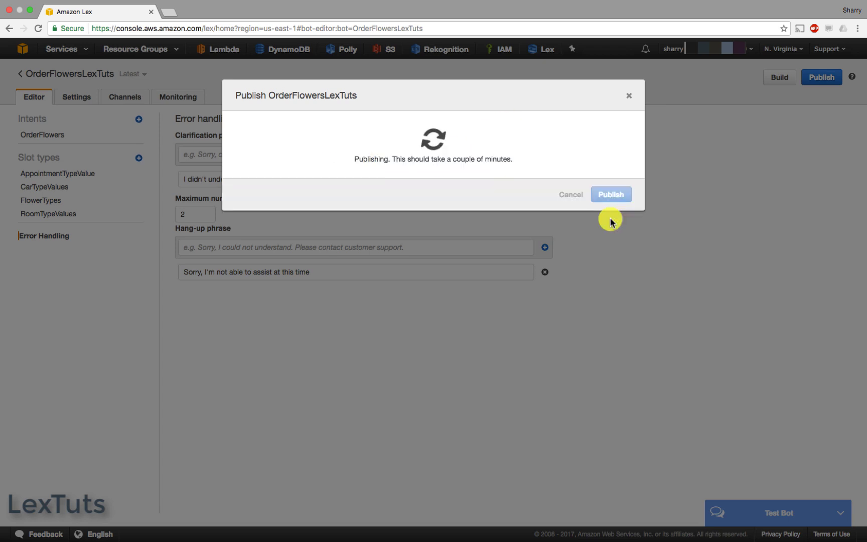